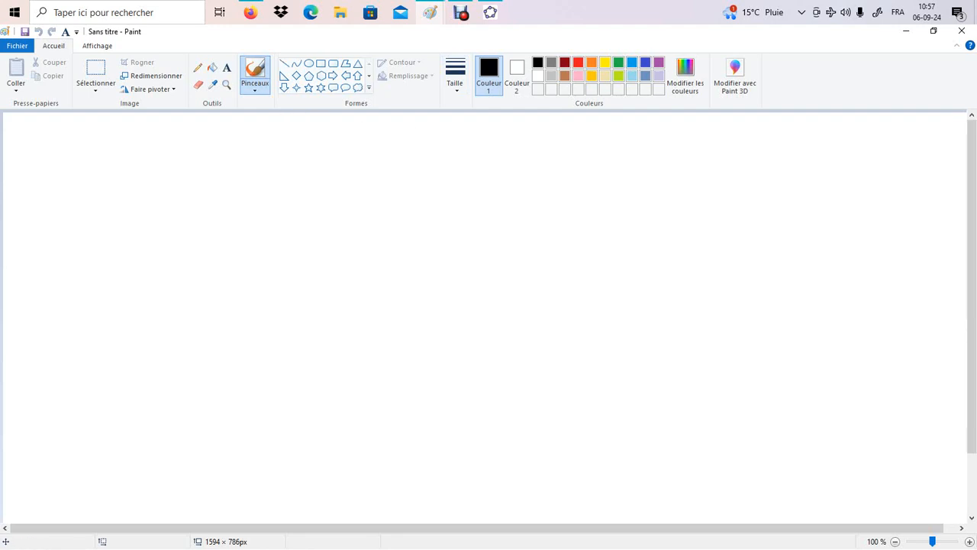
# Handwrite "z + w" with the pencil in the third line thickness and underline the w twice
pyautogui.click(198, 68)
pyautogui.click(456, 76)
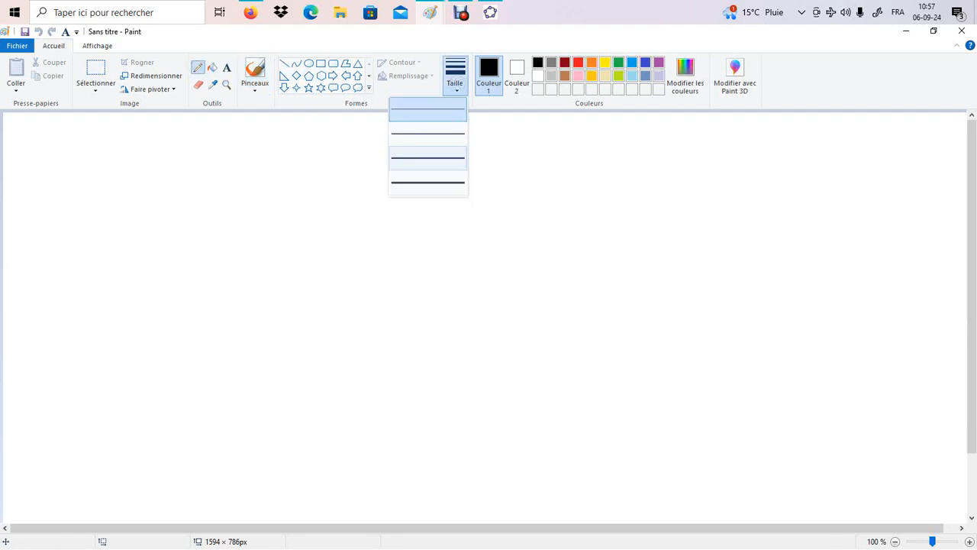
pyautogui.click(428, 158)
pyautogui.moveTo(296, 175)
pyautogui.mouseDown()
pyautogui.moveTo(302, 200)
pyautogui.moveTo(333, 197)
pyautogui.mouseUp()
pyautogui.moveTo(324, 190)
pyautogui.mouseDown()
pyautogui.moveTo(382, 177)
pyautogui.moveTo(395, 191)
pyautogui.moveTo(376, 185)
pyautogui.moveTo(382, 199)
pyautogui.mouseUp()
pyautogui.click(198, 84)
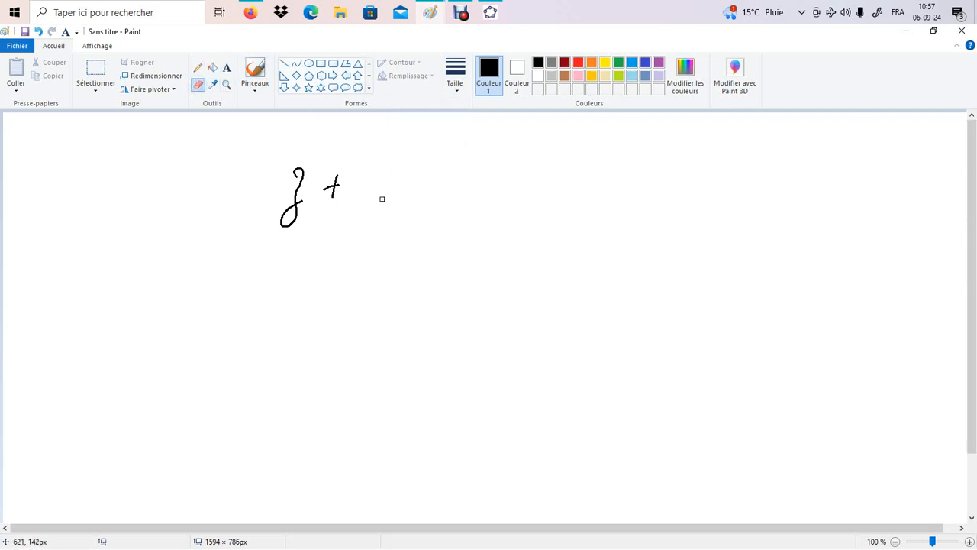
pyautogui.click(198, 68)
pyautogui.moveTo(363, 166)
pyautogui.mouseDown()
pyautogui.moveTo(382, 177)
pyautogui.moveTo(385, 164)
pyautogui.mouseUp()
pyautogui.moveTo(355, 208); pyautogui.dragTo(379, 212)
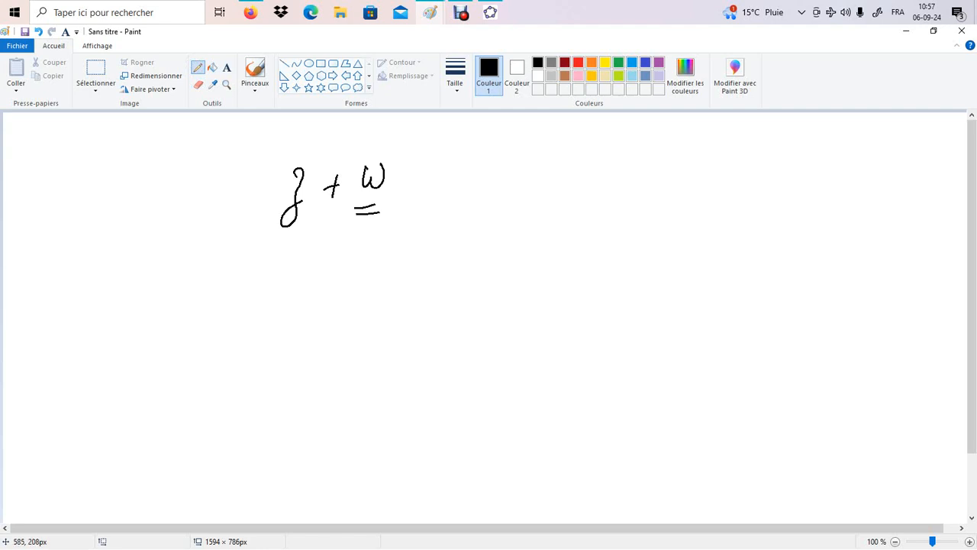
# Handwrite "z' =" in front of z + w, and mark the z with a double underline and a down arrow above it
pyautogui.moveTo(260, 189); pyautogui.dragTo(272, 188)
pyautogui.moveTo(258, 201); pyautogui.dragTo(269, 200)
pyautogui.moveTo(204, 174)
pyautogui.mouseDown()
pyautogui.moveTo(215, 173)
pyautogui.moveTo(208, 227)
pyautogui.mouseUp()
pyautogui.moveTo(236, 148); pyautogui.dragTo(231, 164)
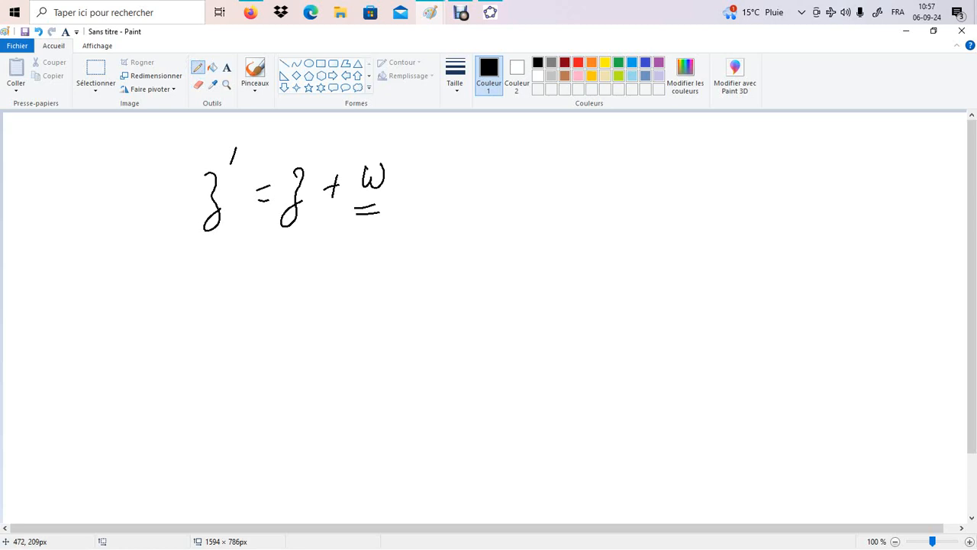
pyautogui.moveTo(280, 248)
pyautogui.mouseDown()
pyautogui.moveTo(292, 243)
pyautogui.moveTo(293, 254)
pyautogui.mouseUp()
pyautogui.moveTo(311, 121)
pyautogui.mouseDown()
pyautogui.moveTo(308, 147)
pyautogui.moveTo(315, 144)
pyautogui.mouseUp()
# Handwrite "k z + w" below the first equation and underline its w twice
pyautogui.moveTo(291, 323)
pyautogui.mouseDown()
pyautogui.moveTo(301, 336)
pyautogui.moveTo(367, 334)
pyautogui.mouseUp()
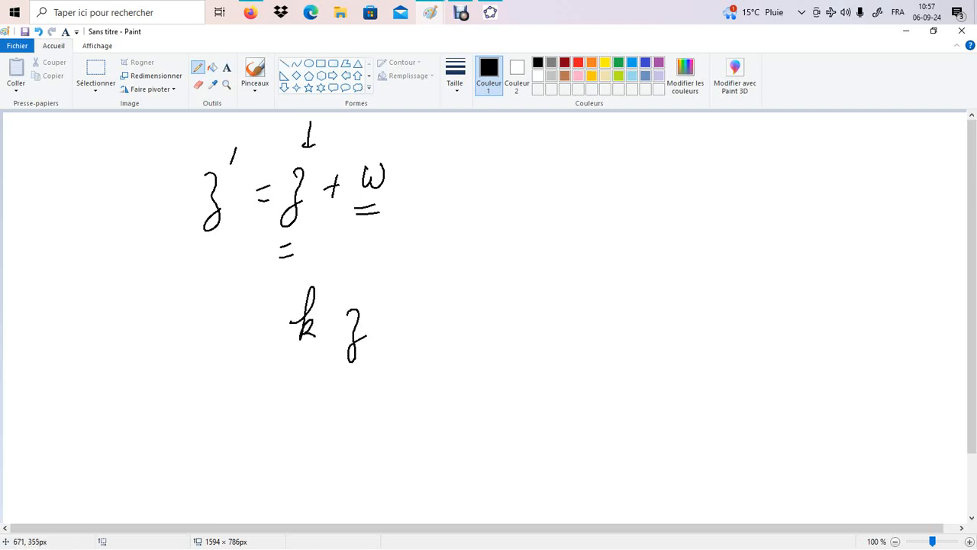
pyautogui.moveTo(427, 307)
pyautogui.mouseDown()
pyautogui.moveTo(427, 334)
pyautogui.moveTo(438, 319)
pyautogui.mouseUp()
pyautogui.moveTo(471, 296)
pyautogui.mouseDown()
pyautogui.moveTo(475, 325)
pyautogui.moveTo(494, 293)
pyautogui.mouseUp()
pyautogui.moveTo(460, 344); pyautogui.dragTo(477, 342)
pyautogui.moveTo(460, 352); pyautogui.dragTo(479, 350)
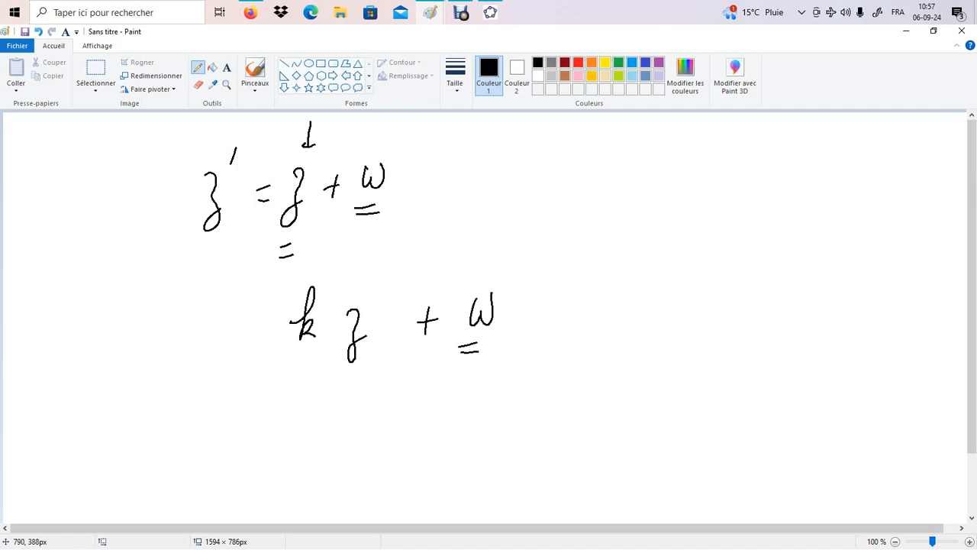
# Underline the k twice and handwrite "z'' =" in front of the second expression
pyautogui.moveTo(296, 371); pyautogui.dragTo(322, 371)
pyautogui.moveTo(302, 383); pyautogui.dragTo(323, 381)
pyautogui.moveTo(190, 313); pyautogui.dragTo(203, 334)
pyautogui.moveTo(223, 286); pyautogui.dragTo(220, 299)
pyautogui.moveTo(230, 291)
pyautogui.mouseDown()
pyautogui.moveTo(227, 308)
pyautogui.moveTo(263, 326)
pyautogui.mouseUp()
pyautogui.moveTo(252, 335); pyautogui.dragTo(263, 335)
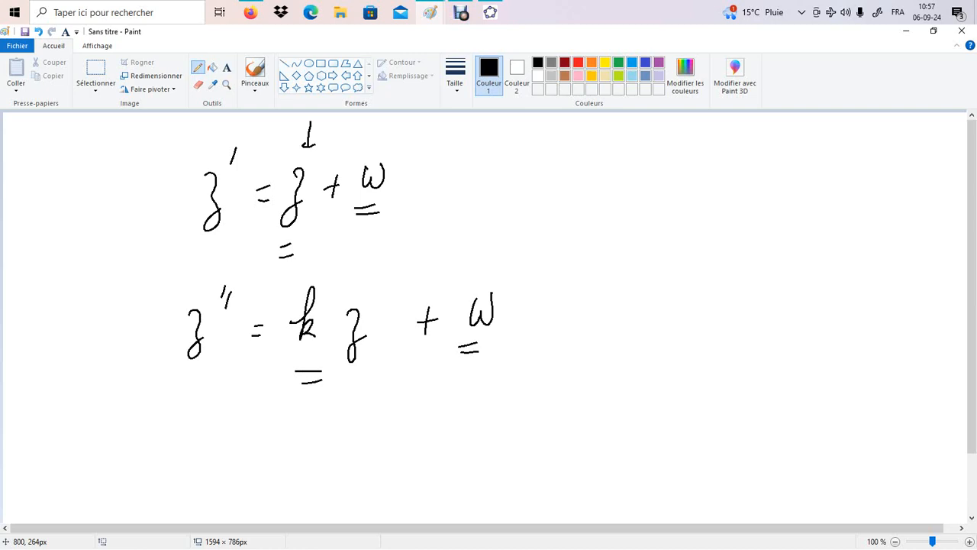
# Switch to the homothety construction in GeoGebra
pyautogui.click(490, 12)
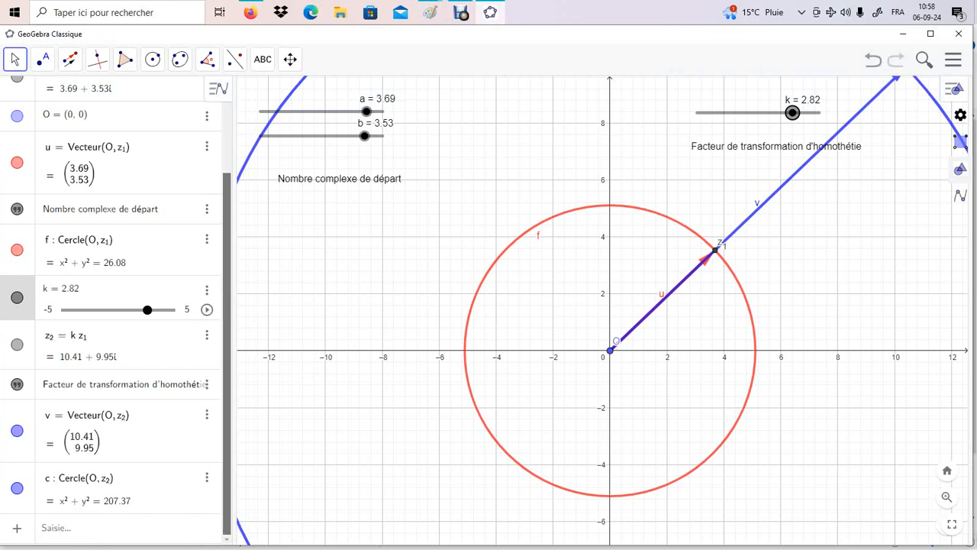
pyautogui.click(57, 528)
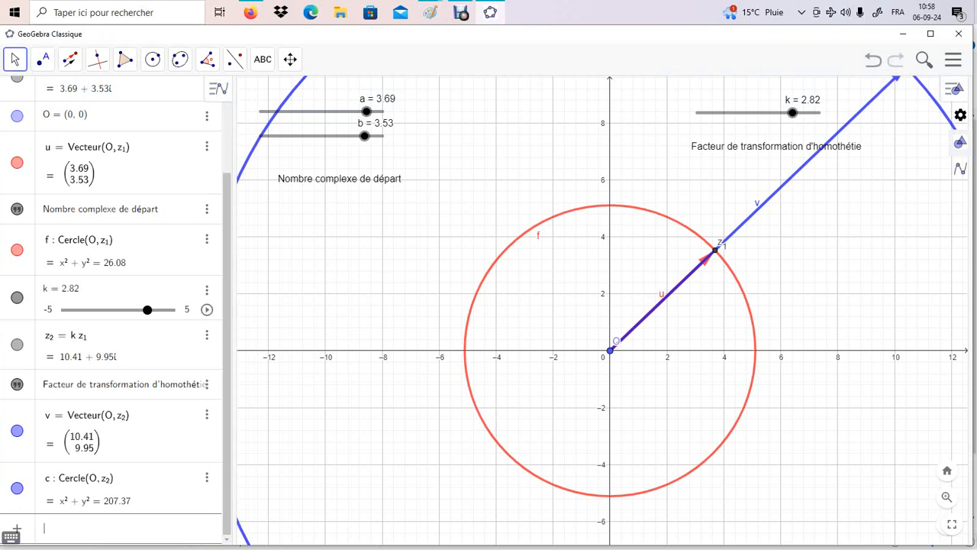
pyautogui.write('c +')
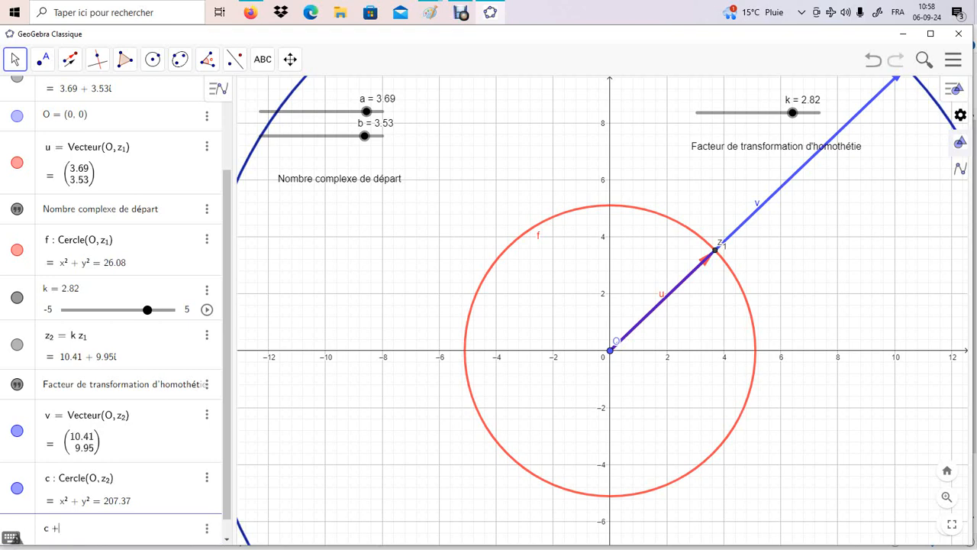
pyautogui.press('BackSpace')
pyautogui.press('Return')
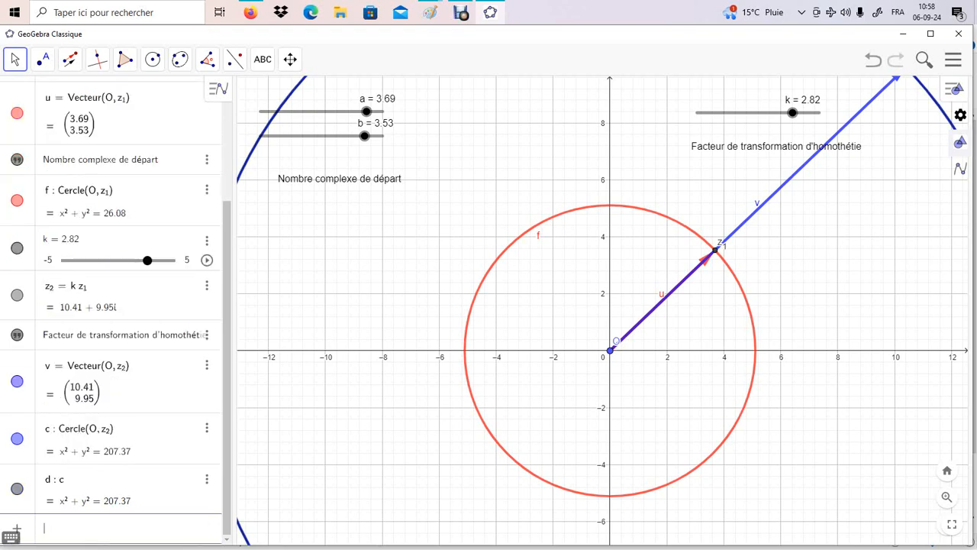
pyautogui.click(206, 479)
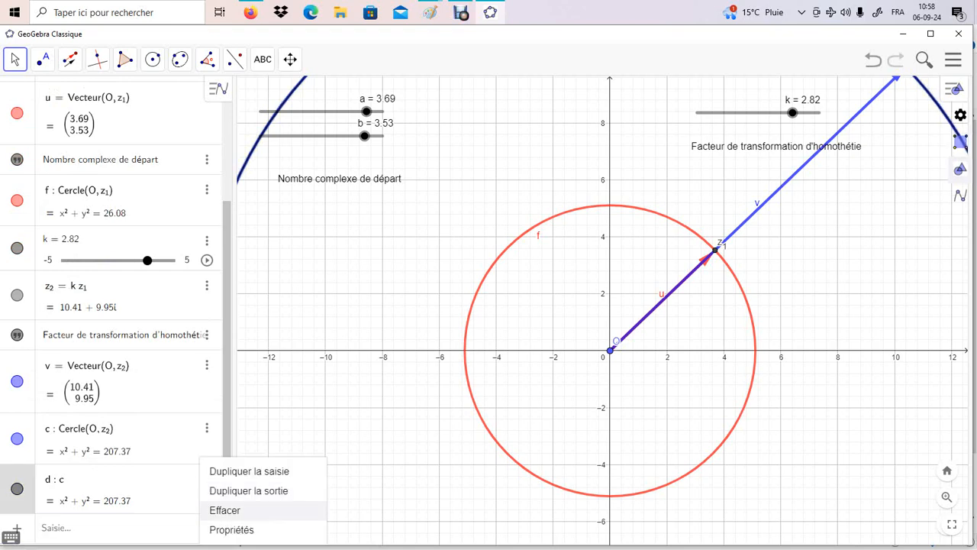
pyautogui.click(226, 510)
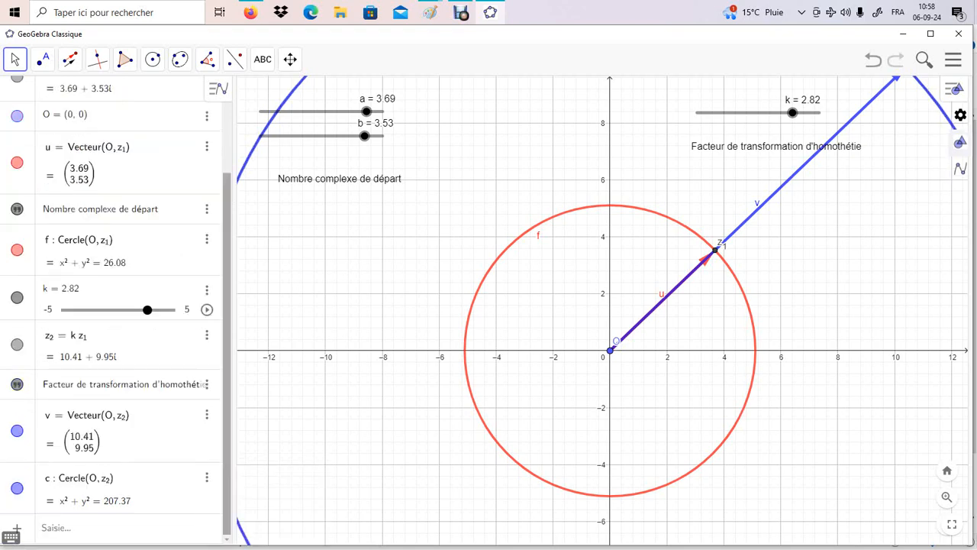
# Create a number slider named h in the algebra list
pyautogui.click(44, 528)
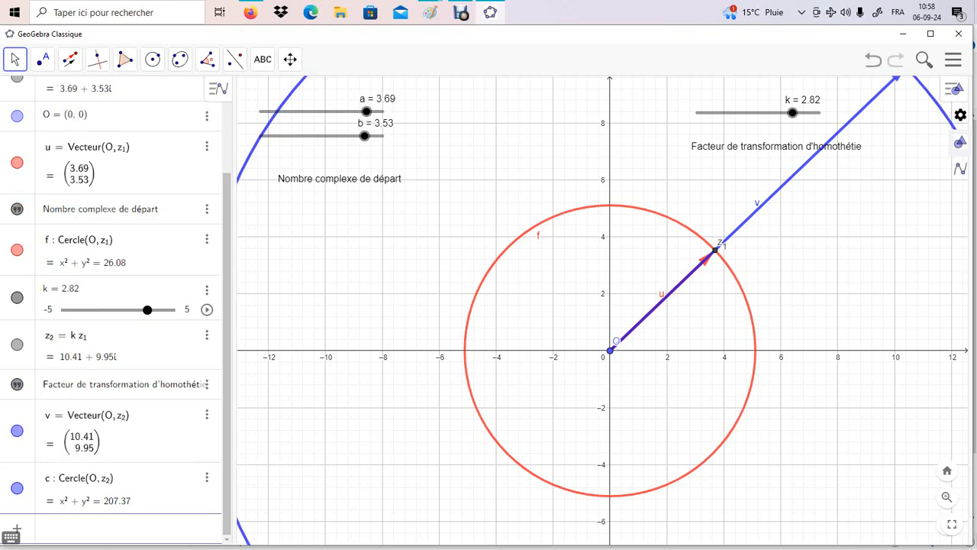
pyautogui.write('h')
pyautogui.press('Return')
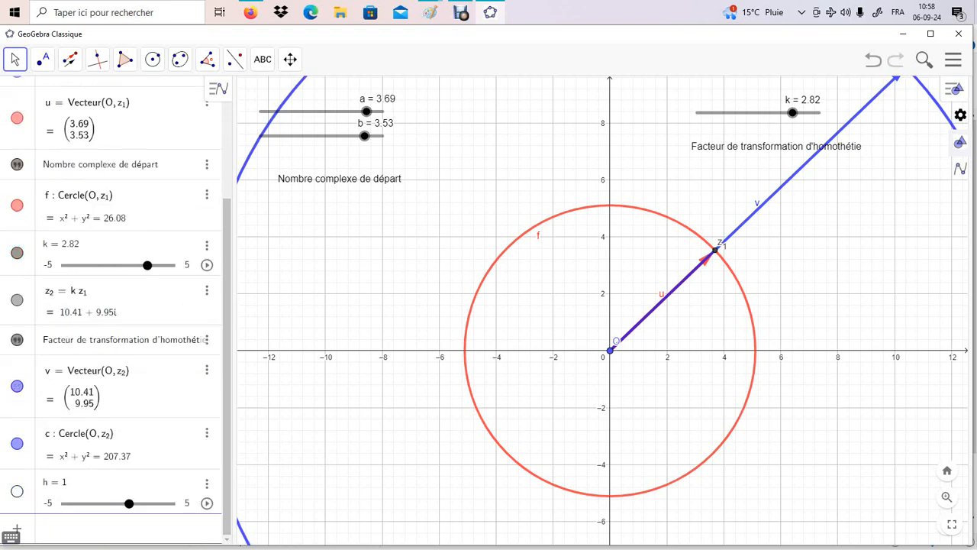
pyautogui.write('i')
pyautogui.press('Return')
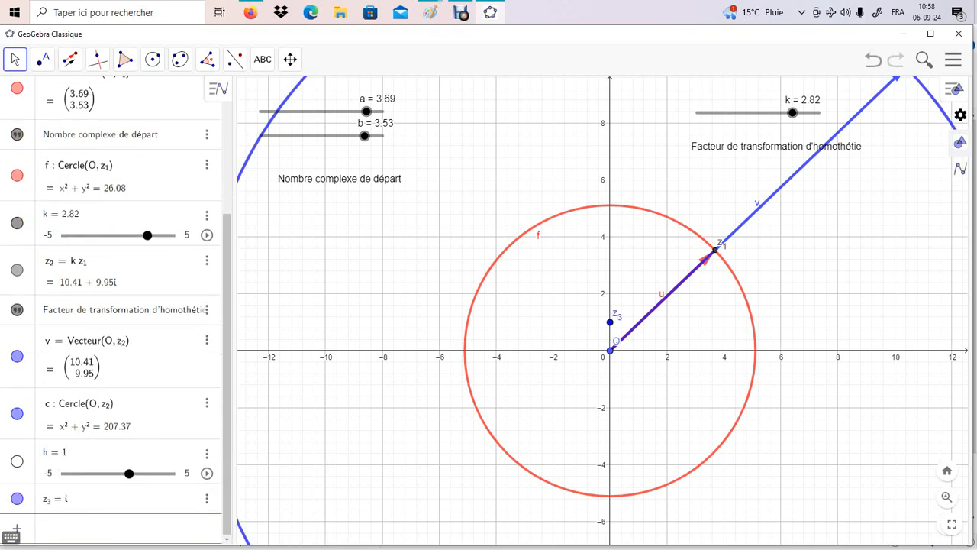
pyautogui.write('h +')
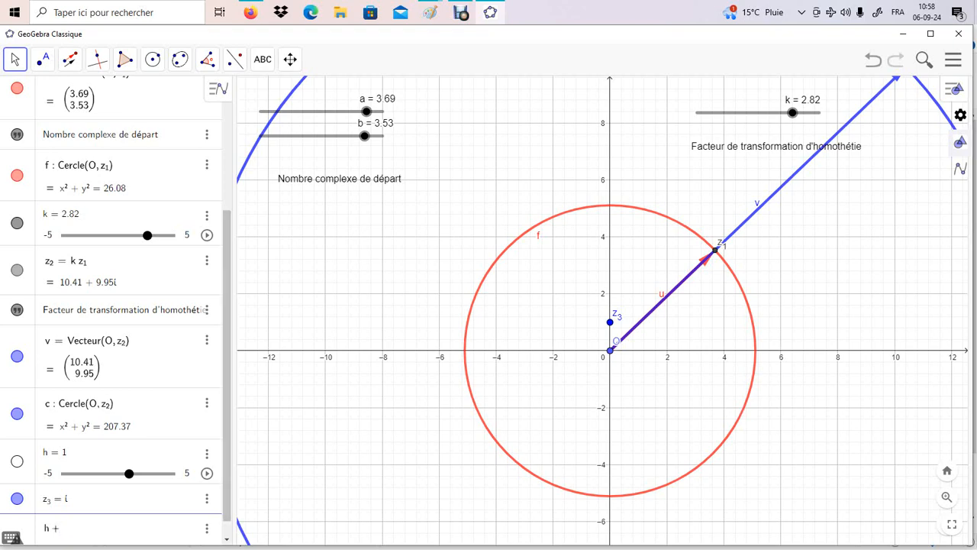
pyautogui.click(207, 499)
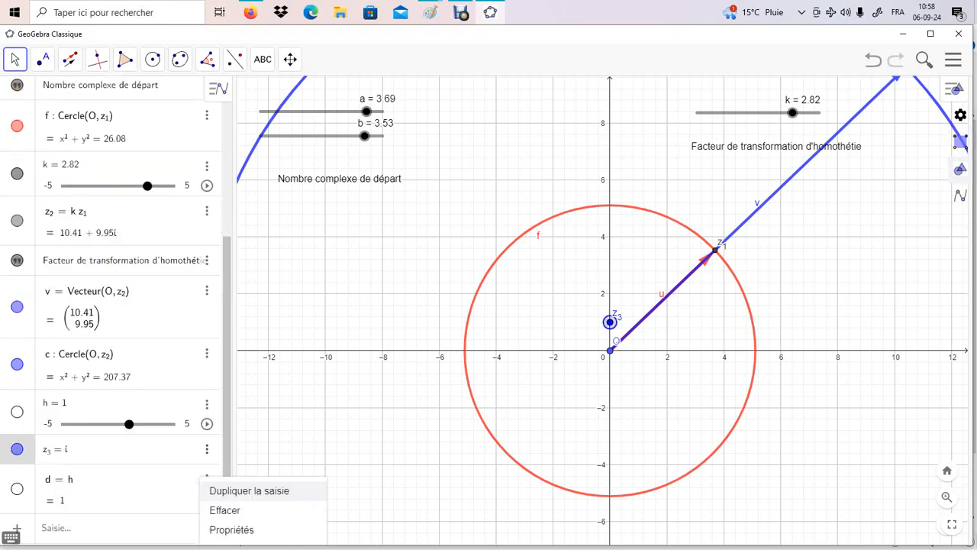
pyautogui.click(225, 510)
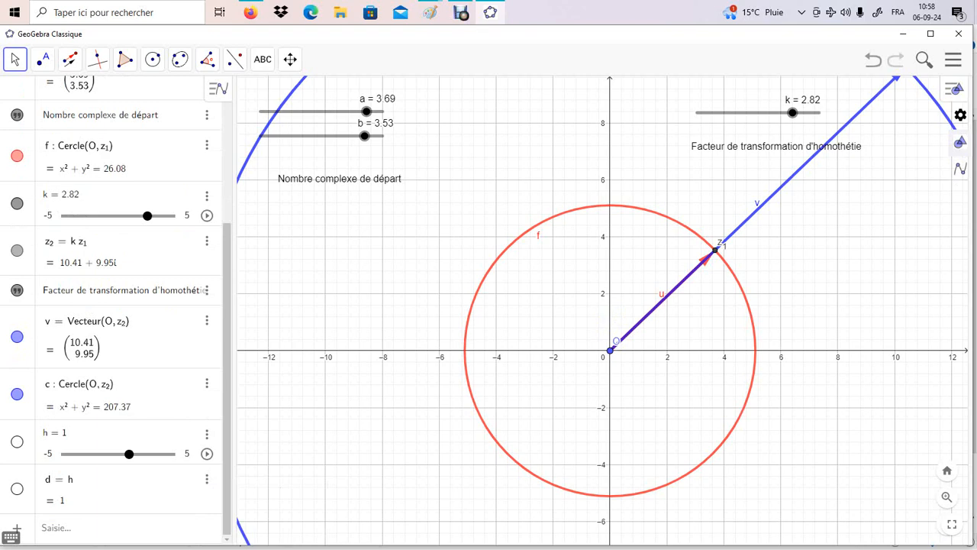
pyautogui.click(71, 480)
pyautogui.press('BackSpace')
pyautogui.press('BackSpace')
pyautogui.press('BackSpace')
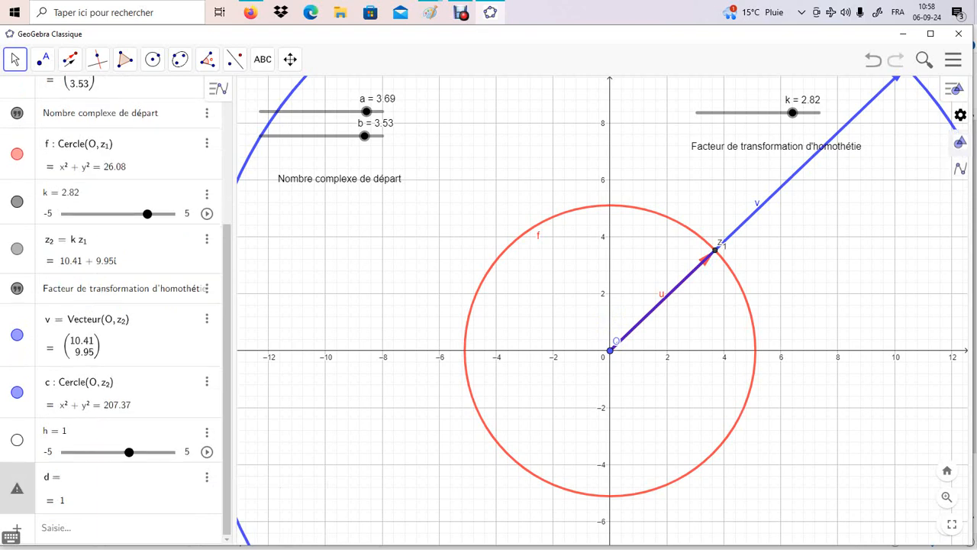
pyautogui.write('j')
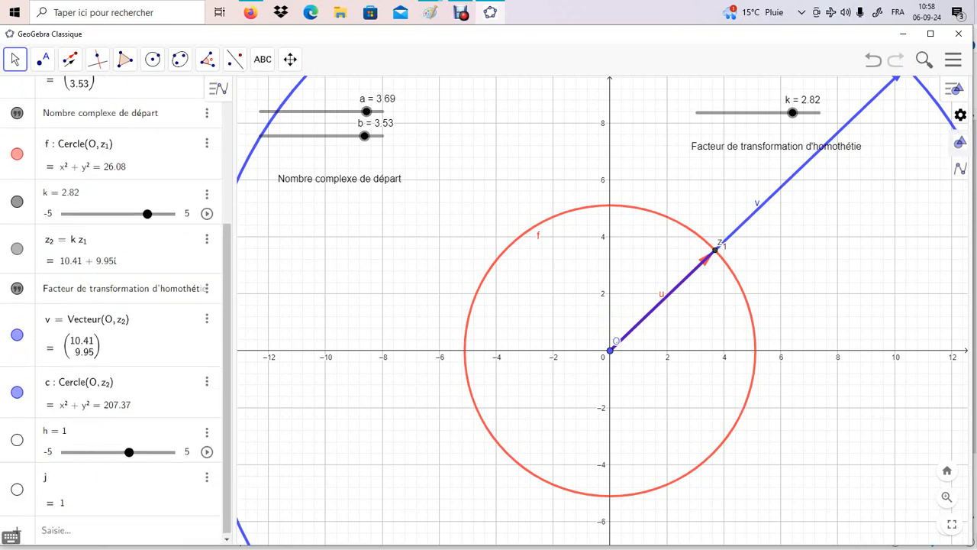
pyautogui.click(206, 478)
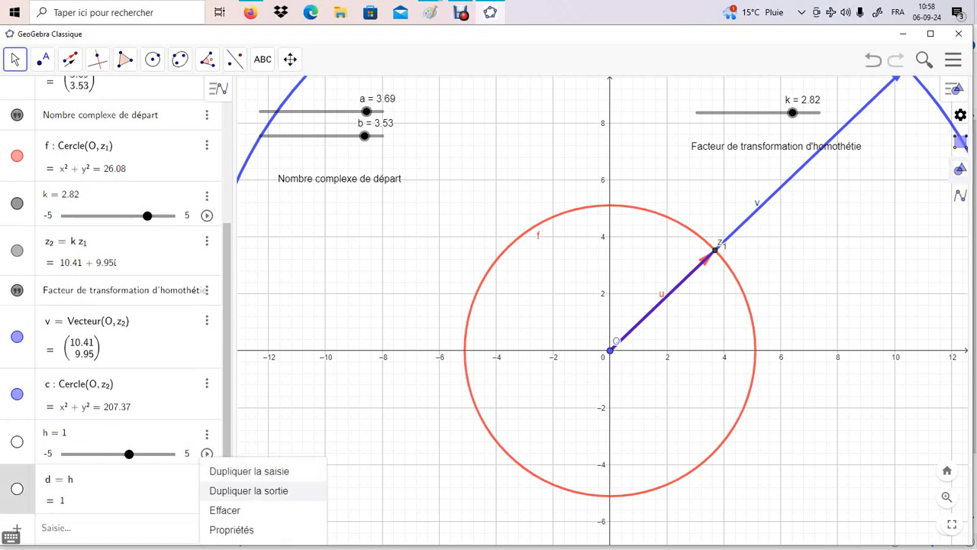
pyautogui.click(229, 510)
# Create a number slider named j in the algebra list
pyautogui.click(114, 528)
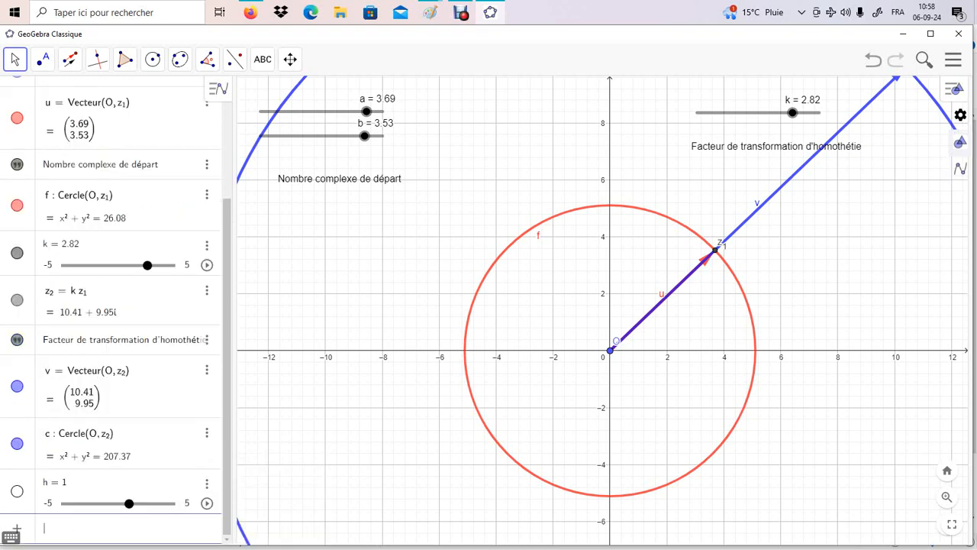
pyautogui.write('j')
pyautogui.press('Return')
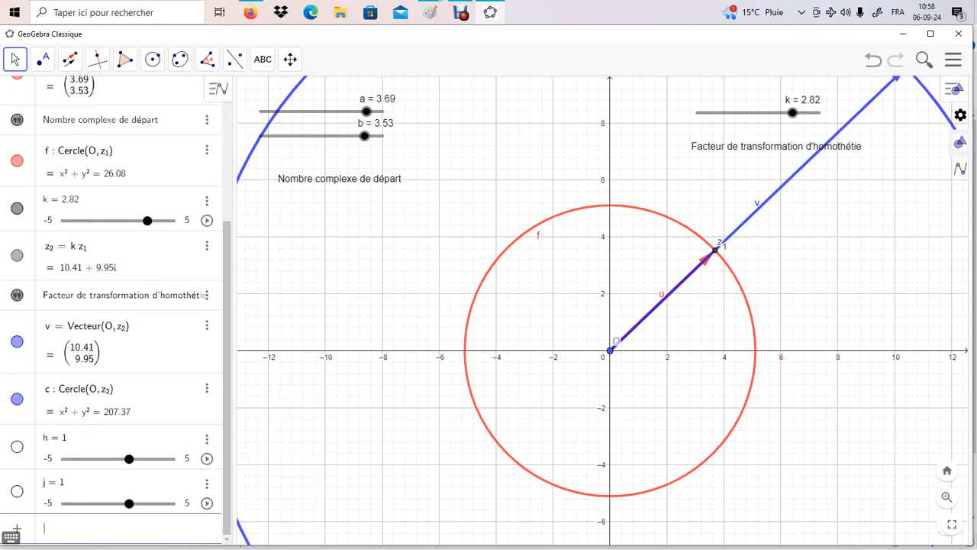
# Define a new complex number as h + j i, using the imaginary unit for i
pyautogui.write('h + j')
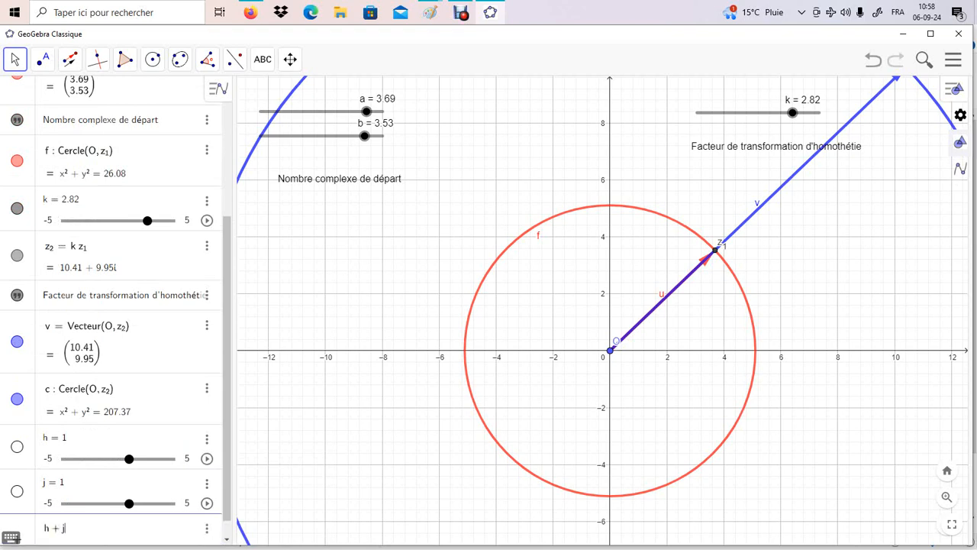
pyautogui.click(11, 538)
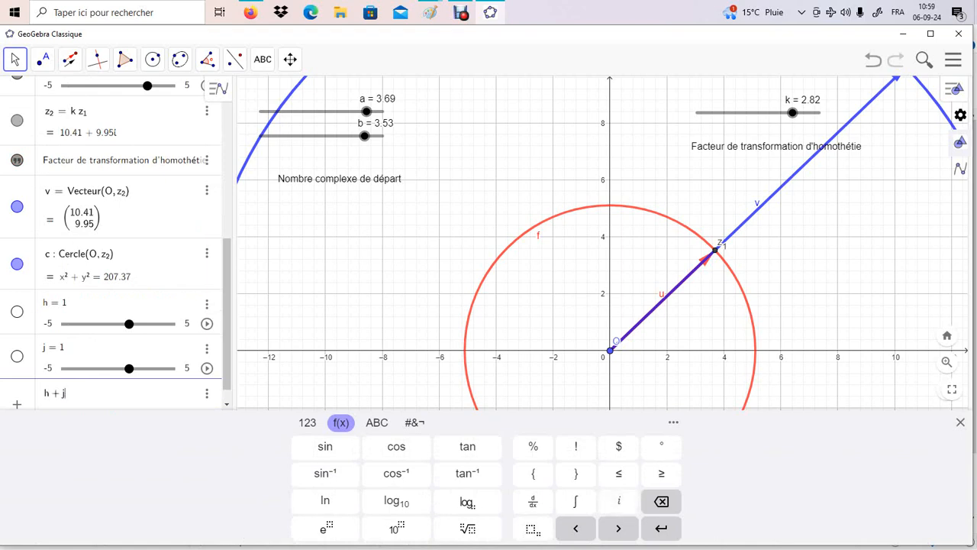
pyautogui.write('i')
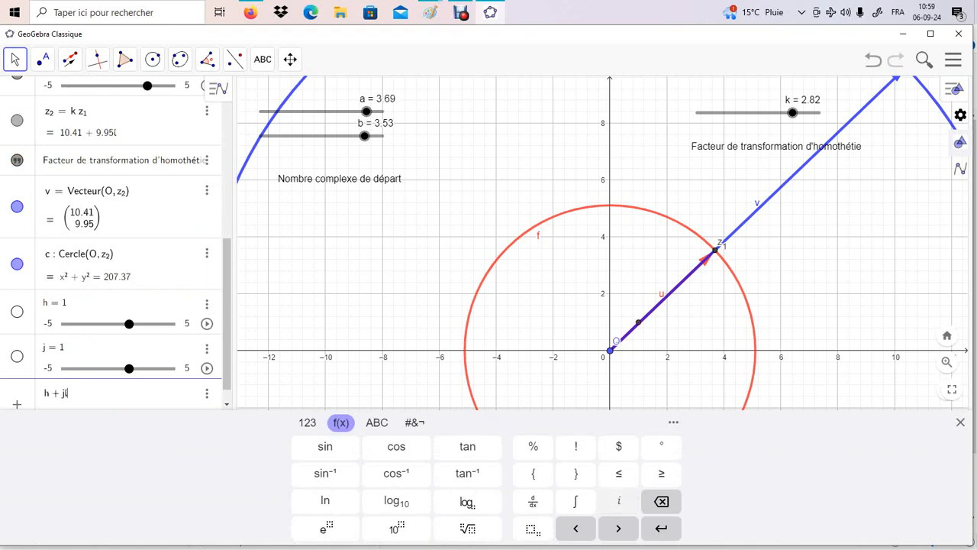
pyautogui.press('Return')
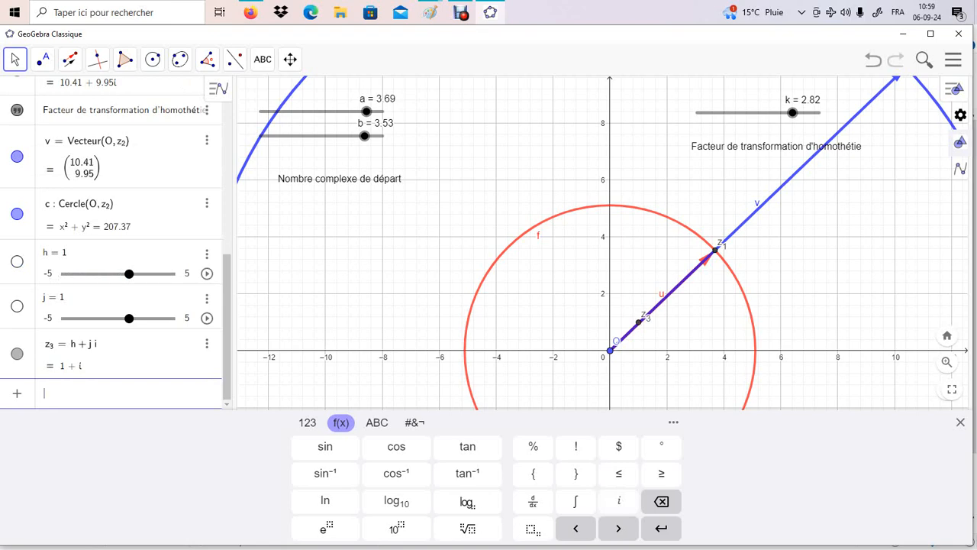
# Show the h and j sliders in the graphics view and stack them between the a/b sliders and the k slider
pyautogui.click(17, 261)
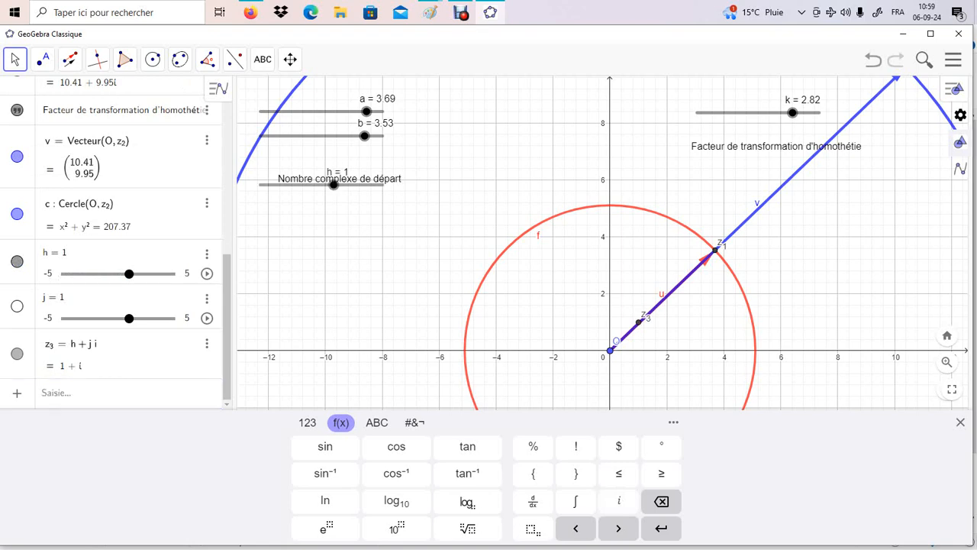
pyautogui.moveTo(334, 184); pyautogui.dragTo(531, 109)
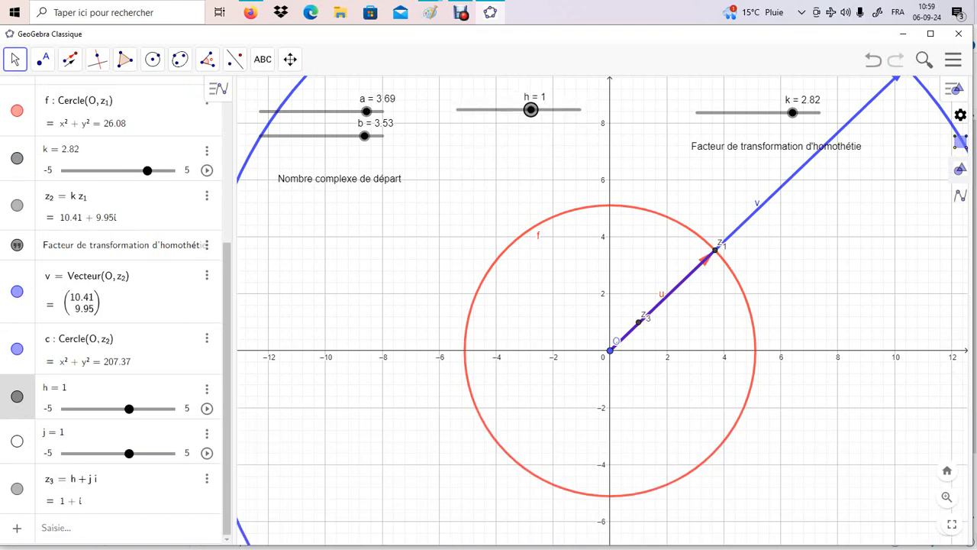
pyautogui.click(17, 441)
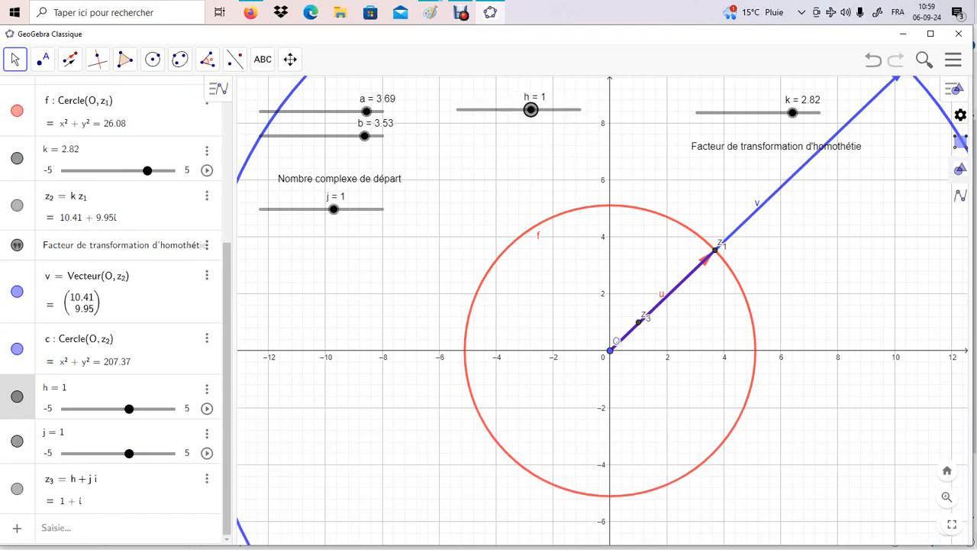
pyautogui.moveTo(334, 209); pyautogui.dragTo(530, 138)
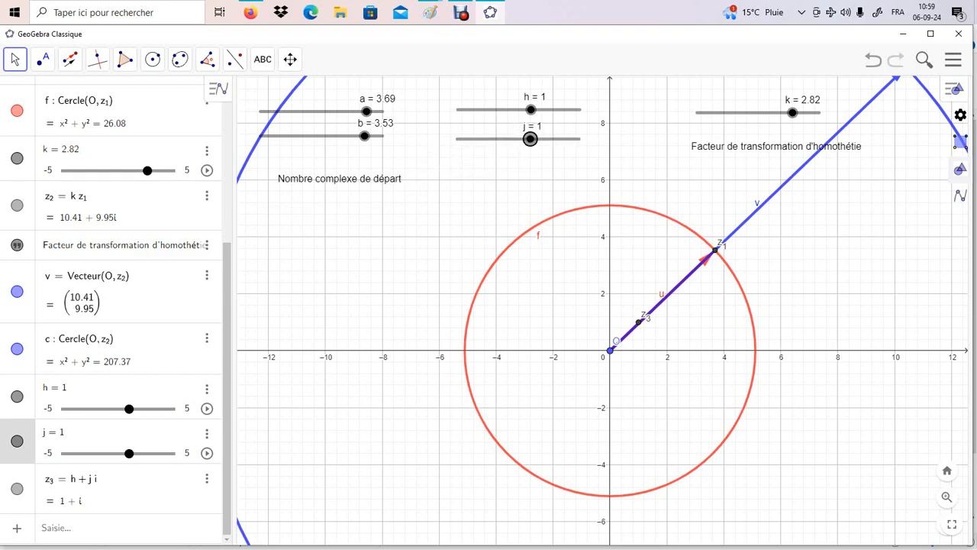
# Add the text label "Nombre complexe de translation" beneath the h and j sliders in the graphics view
pyautogui.click(263, 59)
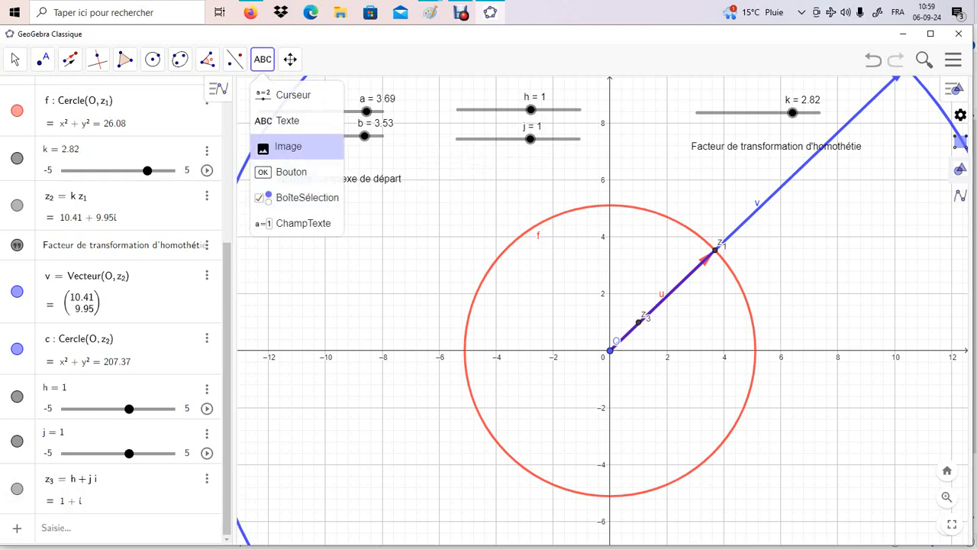
pyautogui.click(288, 121)
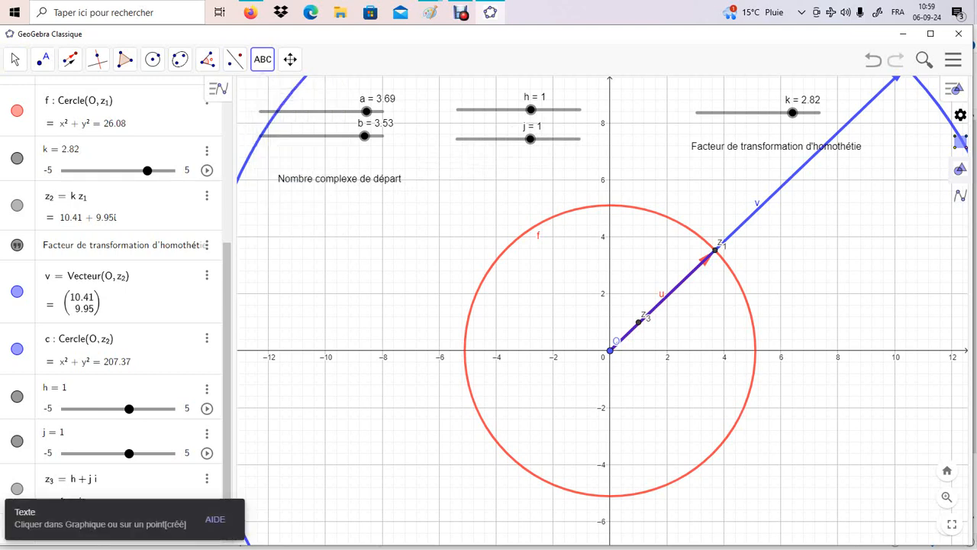
pyautogui.click(470, 174)
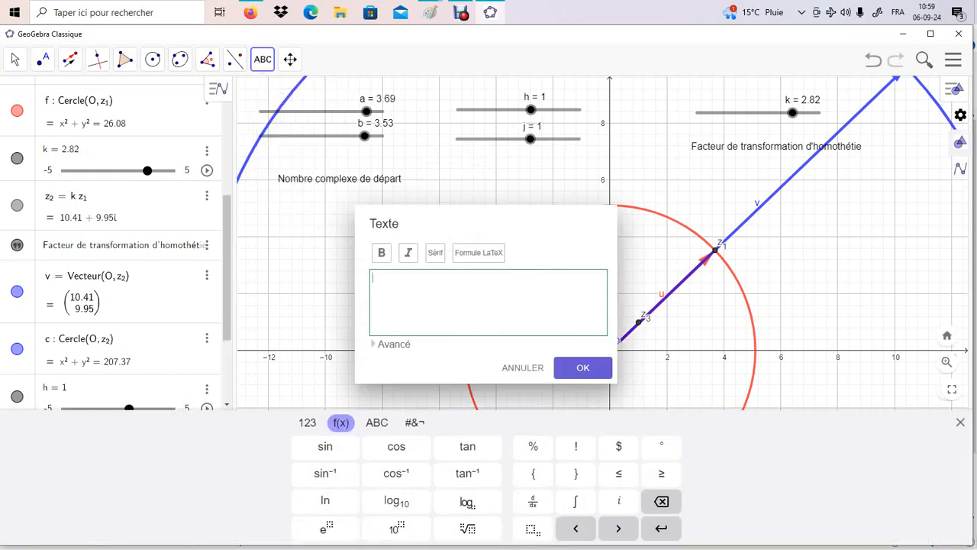
pyautogui.write('Nombre complexe de tran')
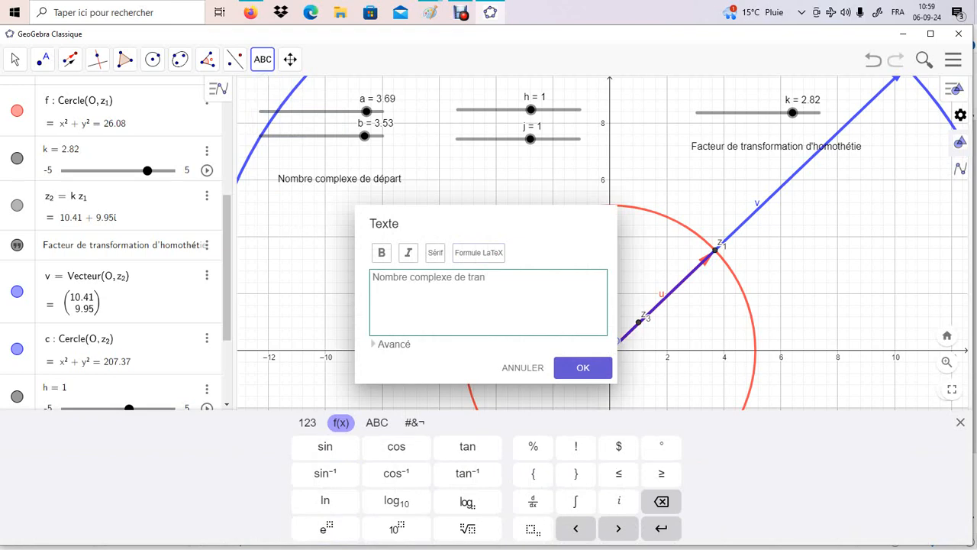
pyautogui.write('slation')
pyautogui.click(583, 368)
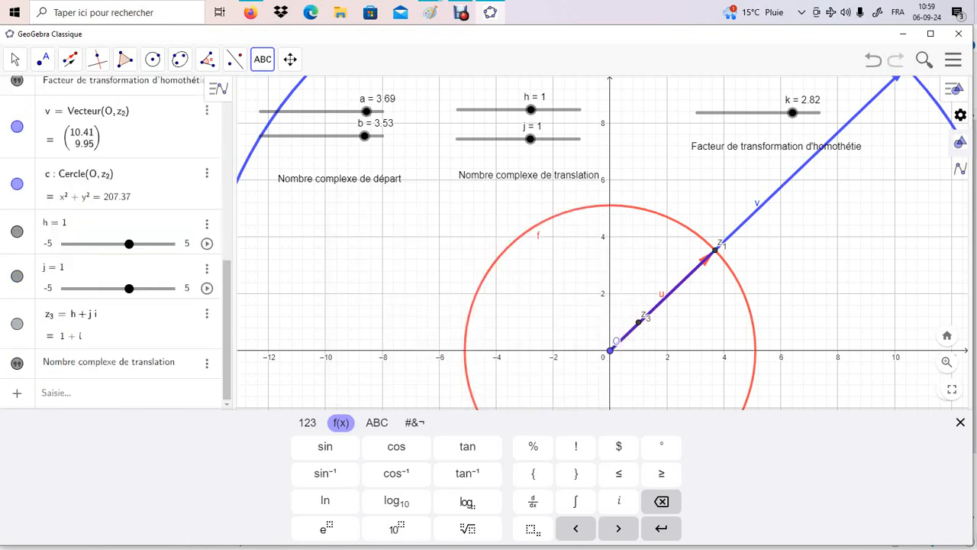
pyautogui.click(961, 423)
pyautogui.click(960, 422)
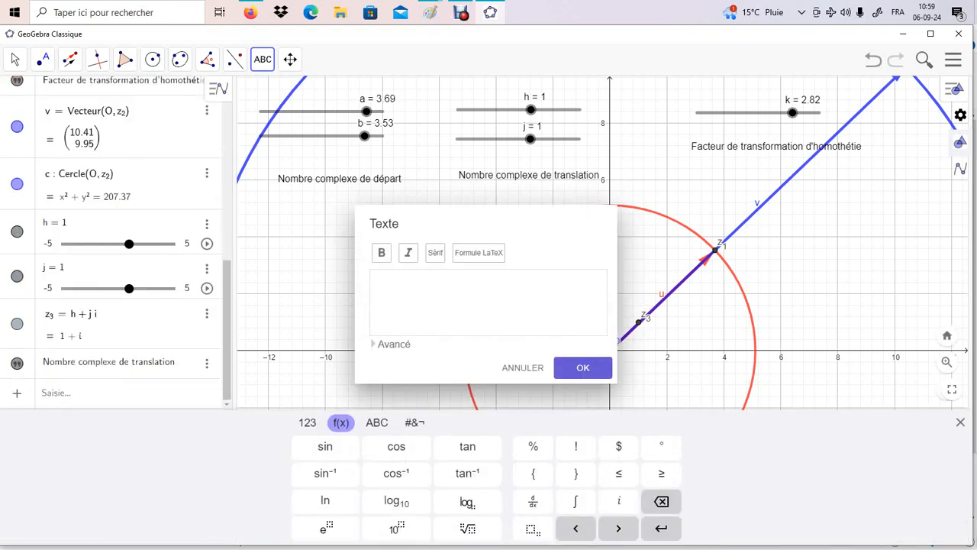
pyautogui.click(522, 367)
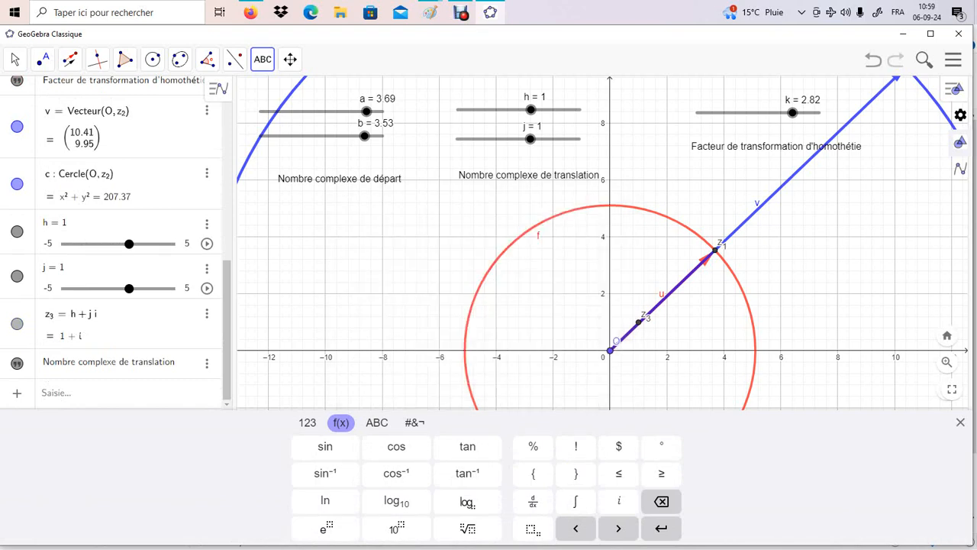
pyautogui.press('Escape')
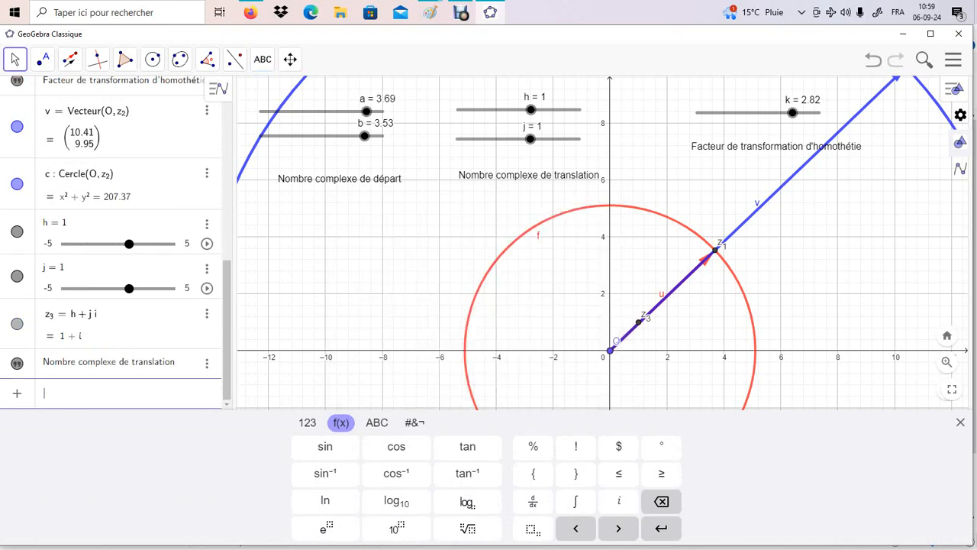
# Adjust the sliders to a = 2.1, b = 0.3 and k = 1.9
pyautogui.moveTo(793, 112); pyautogui.dragTo(751, 113)
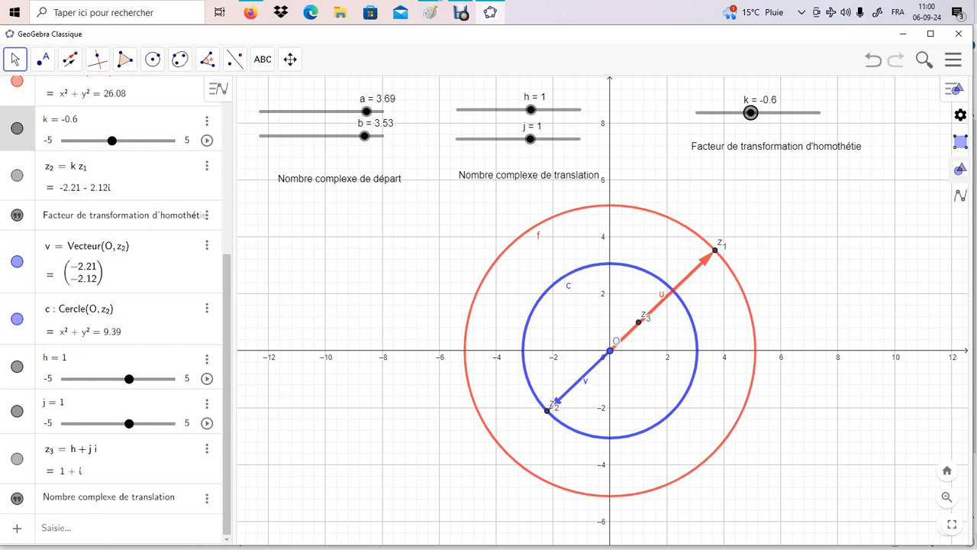
pyautogui.click(589, 382)
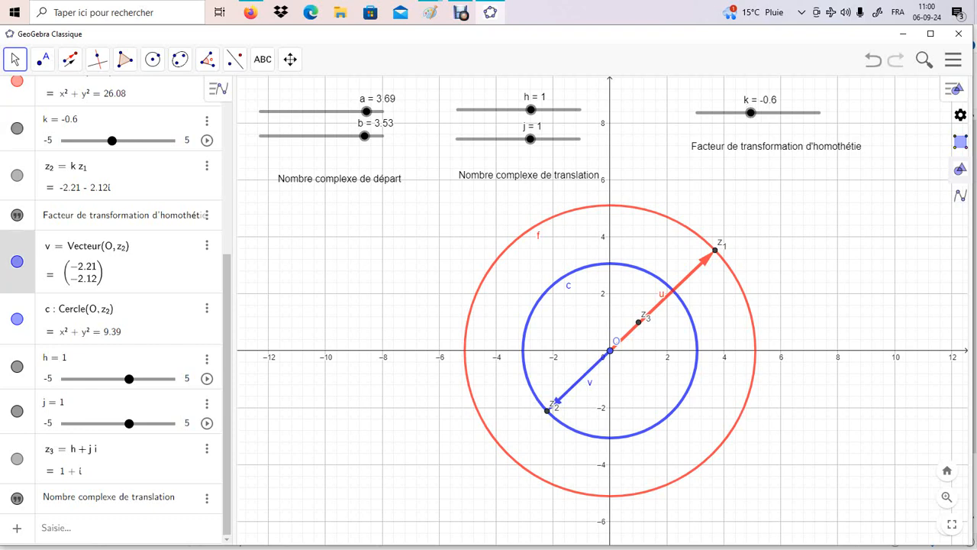
pyautogui.moveTo(751, 112)
pyautogui.mouseDown()
pyautogui.moveTo(764, 112)
pyautogui.moveTo(755, 113)
pyautogui.mouseUp()
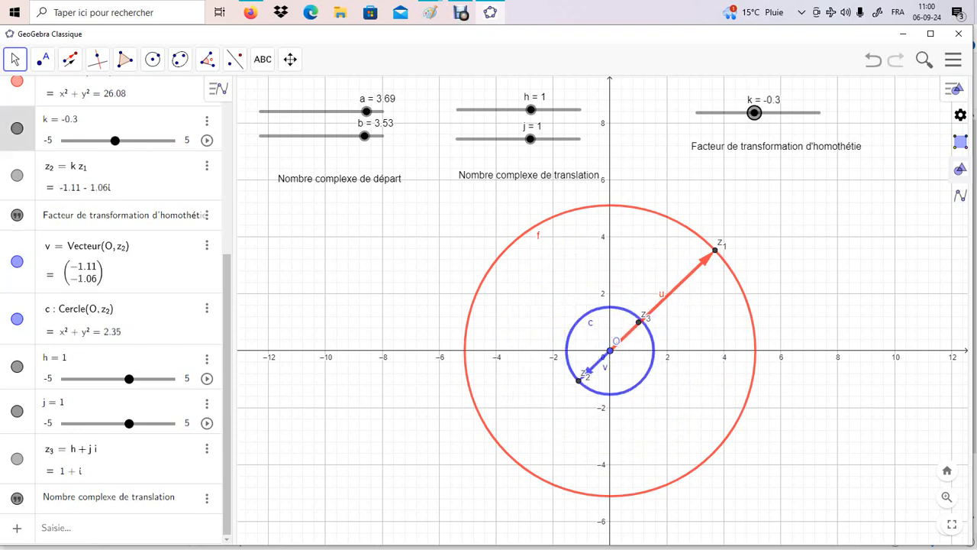
pyautogui.moveTo(368, 112); pyautogui.dragTo(326, 136)
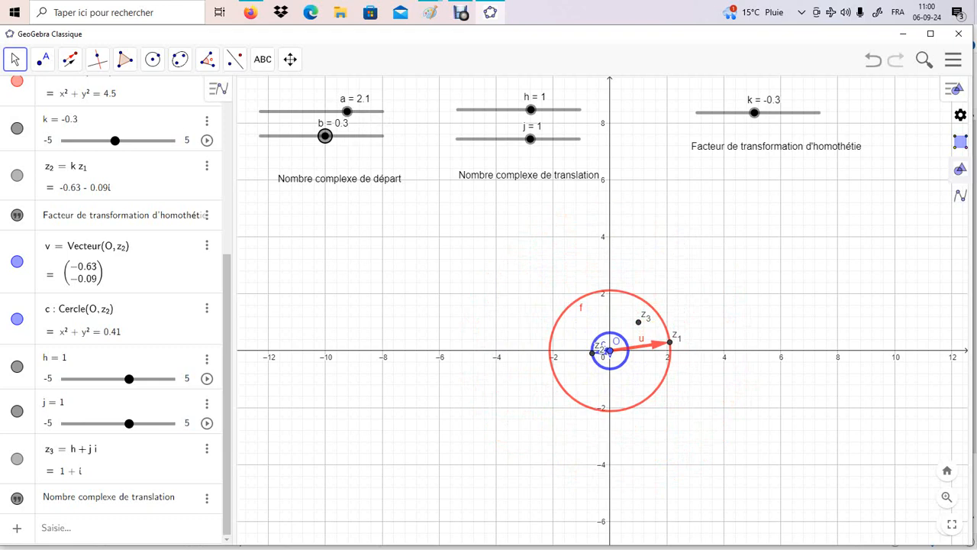
pyautogui.moveTo(755, 112); pyautogui.dragTo(781, 112)
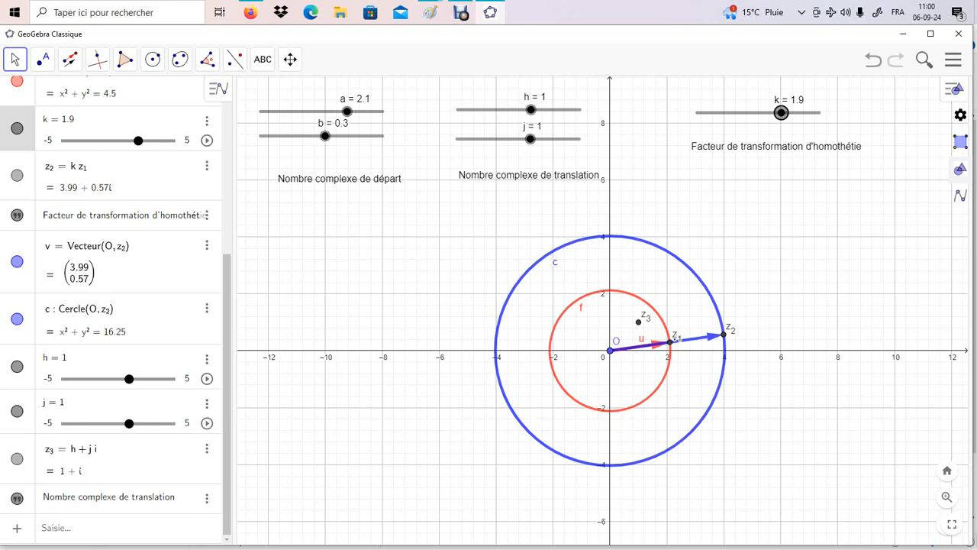
# Toggle the visibility of vector v to identify it in the graphics view, leaving it shown
pyautogui.click(16, 262)
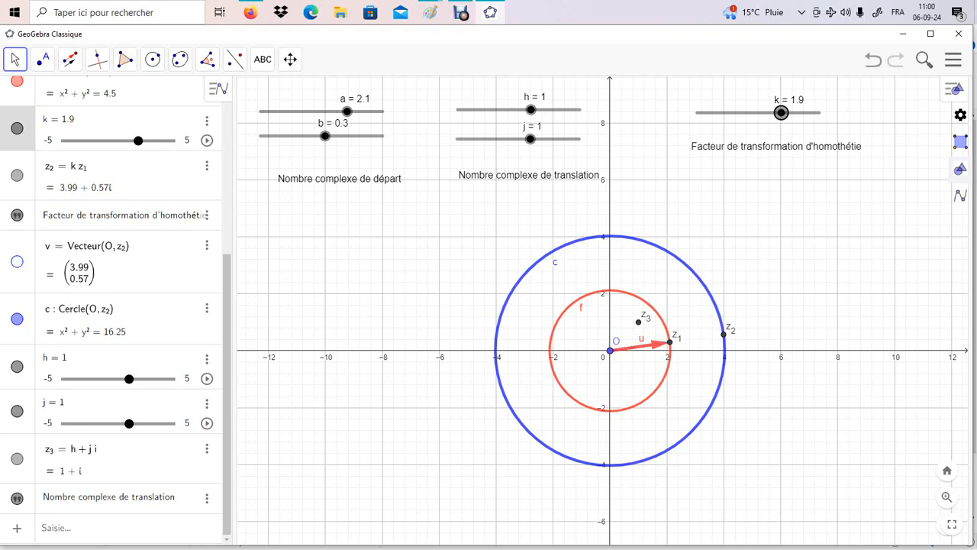
pyautogui.click(17, 261)
pyautogui.click(17, 261)
pyautogui.click(17, 261)
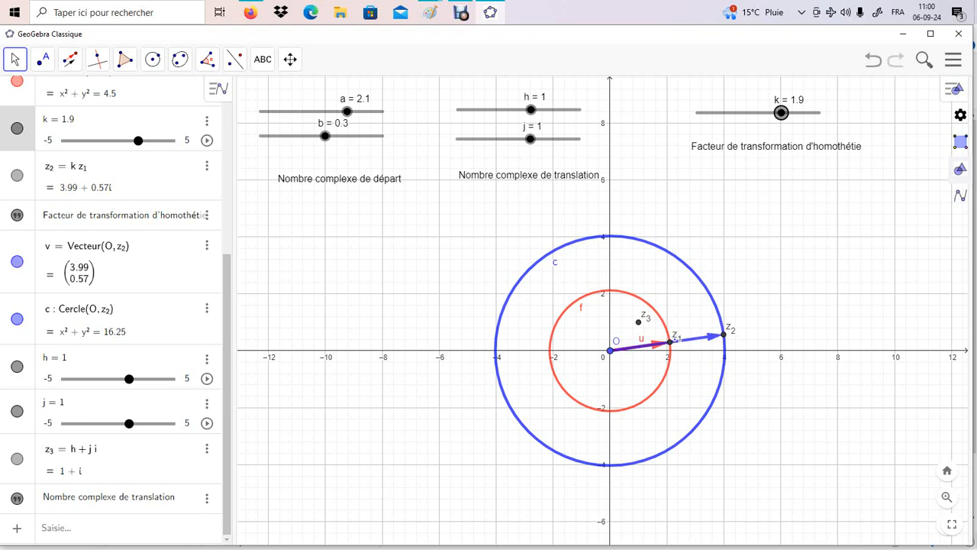
pyautogui.click(17, 261)
pyautogui.click(16, 261)
# Define a new complex number as the sum v + z_3
pyautogui.click(84, 527)
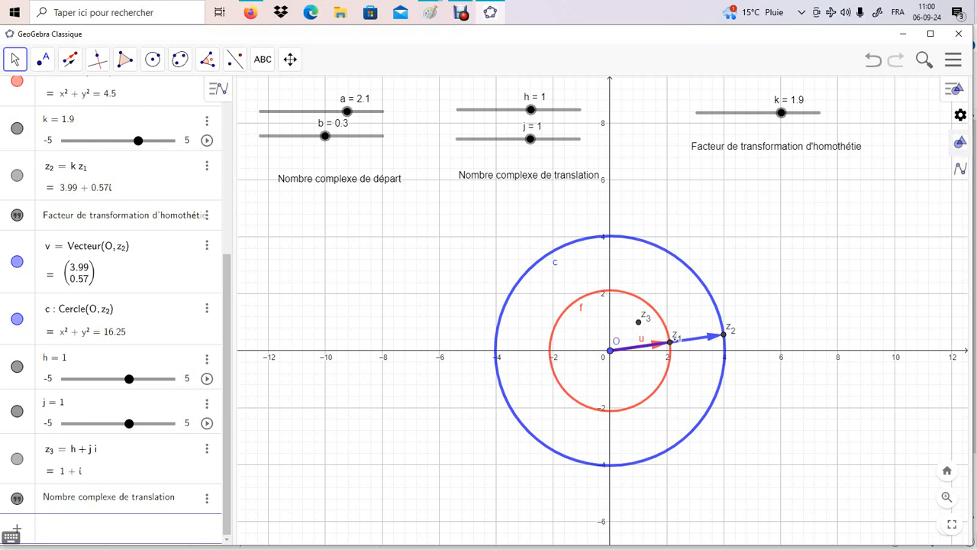
pyautogui.write('v + ')
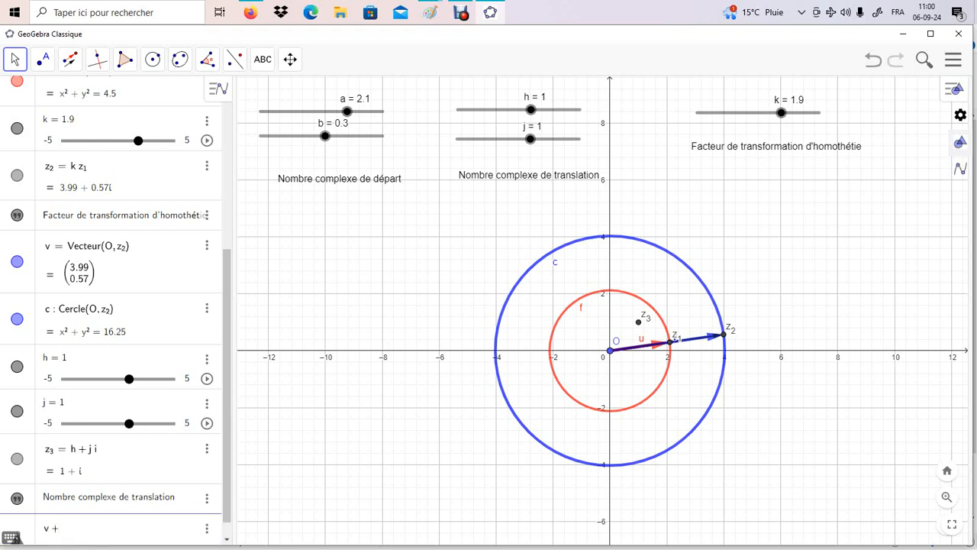
pyautogui.write('z')
pyautogui.click(11, 537)
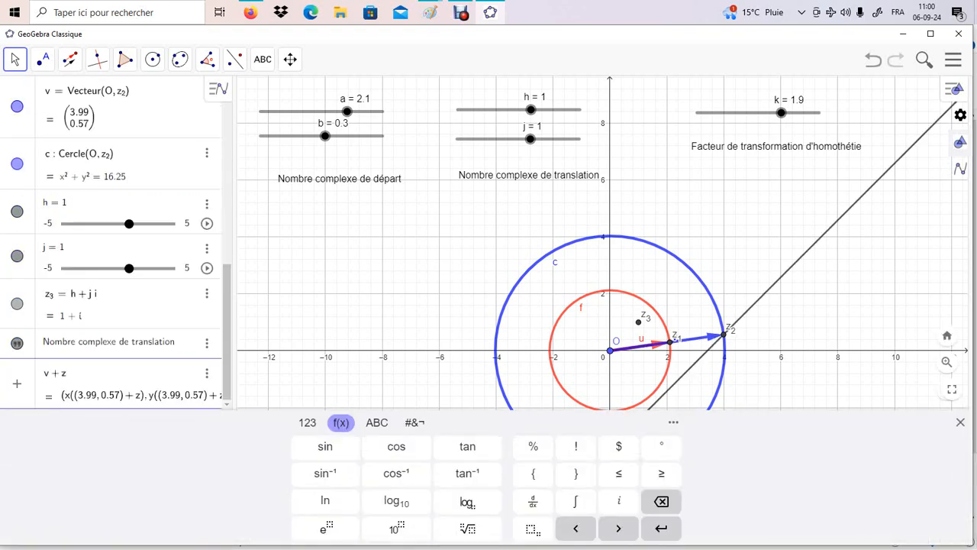
pyautogui.write('_3')
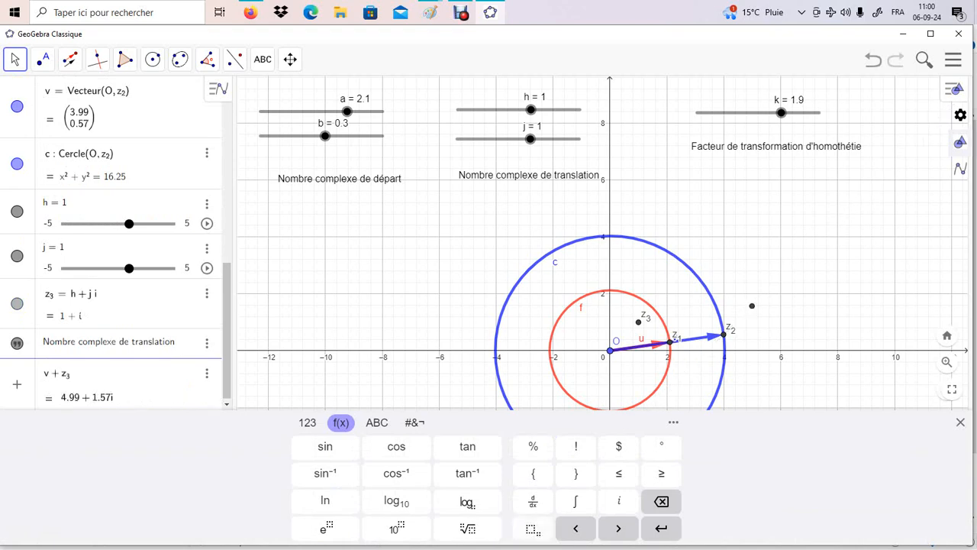
pyautogui.press('Return')
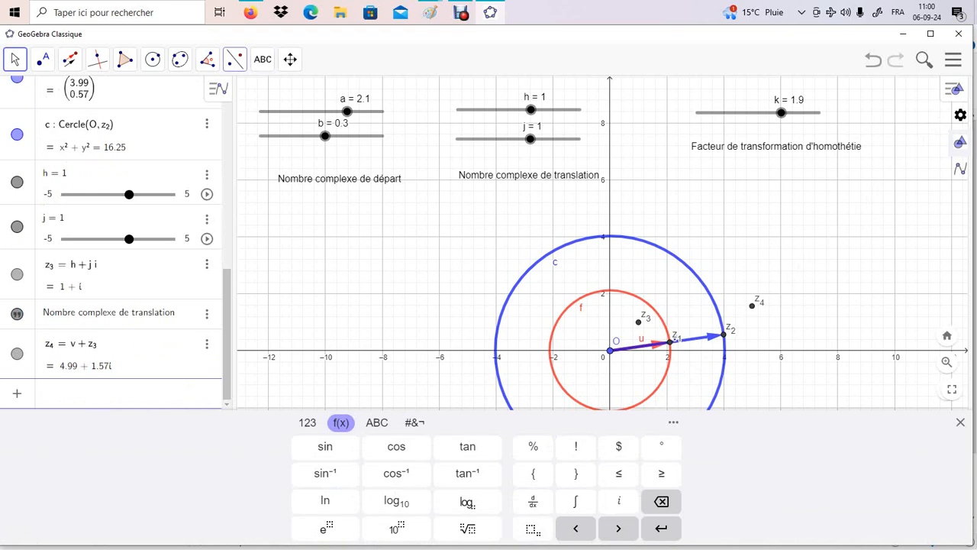
pyautogui.click(235, 59)
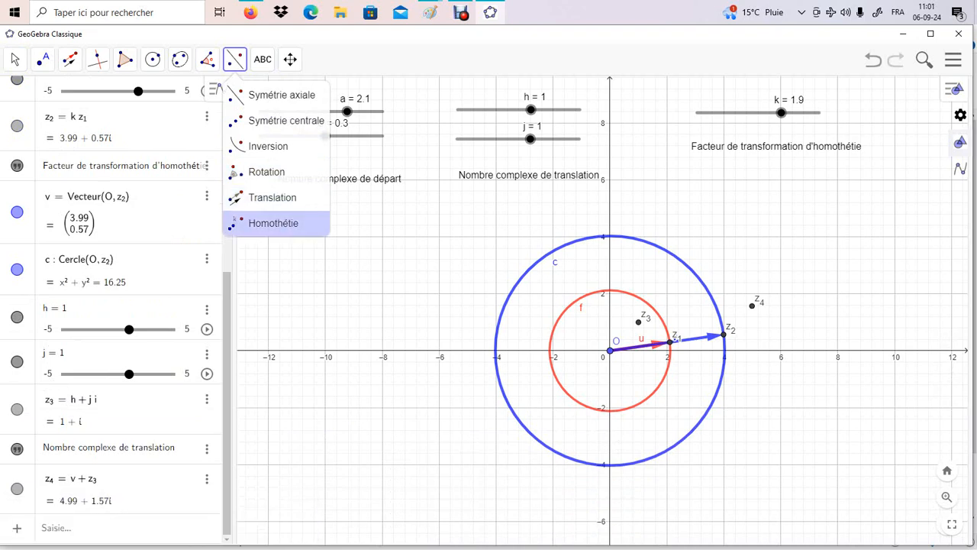
pyautogui.click(273, 223)
pyautogui.click(269, 407)
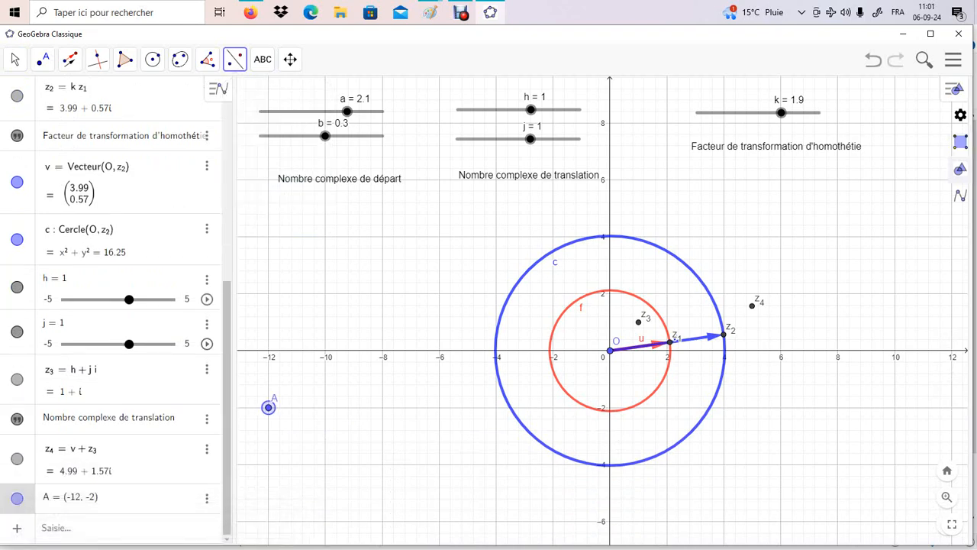
pyautogui.doubleClick(723, 334)
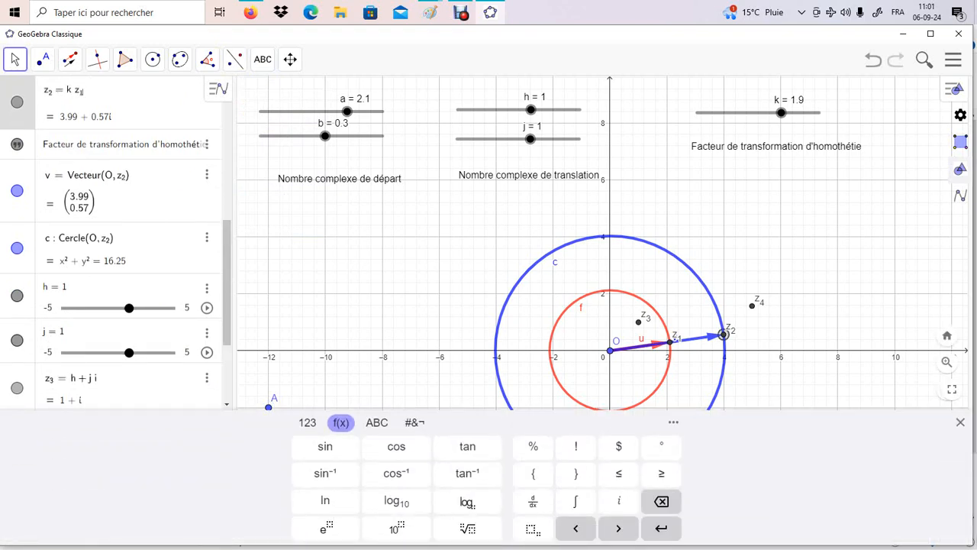
pyautogui.click(961, 421)
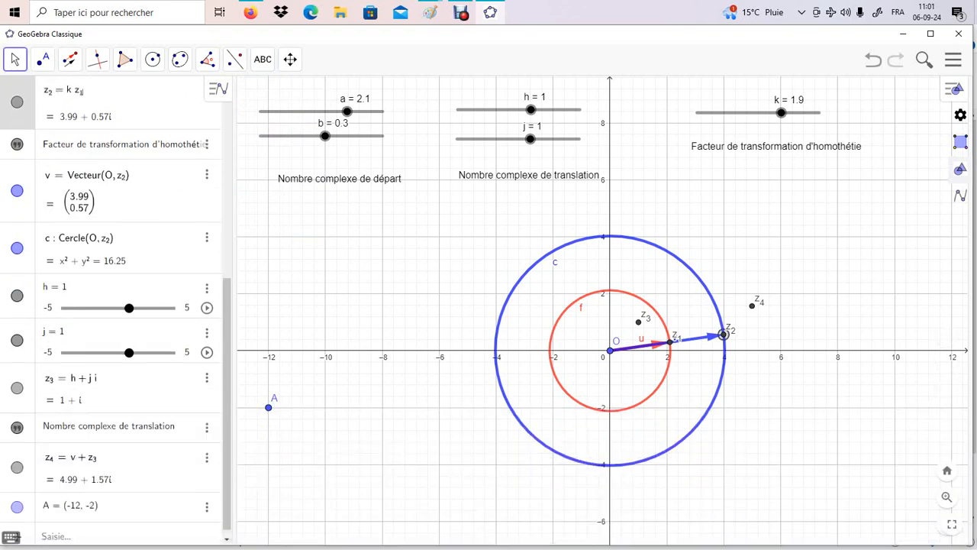
pyautogui.click(207, 507)
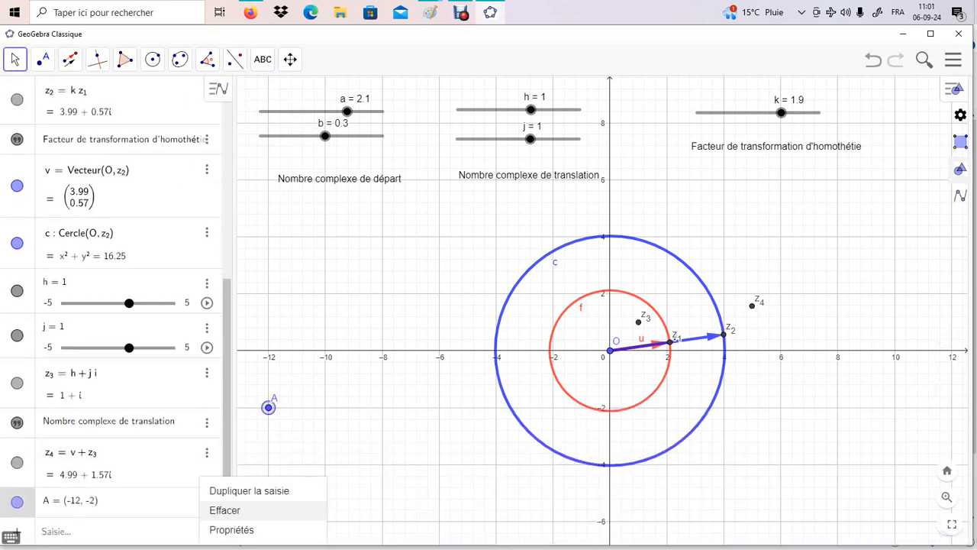
pyautogui.click(225, 510)
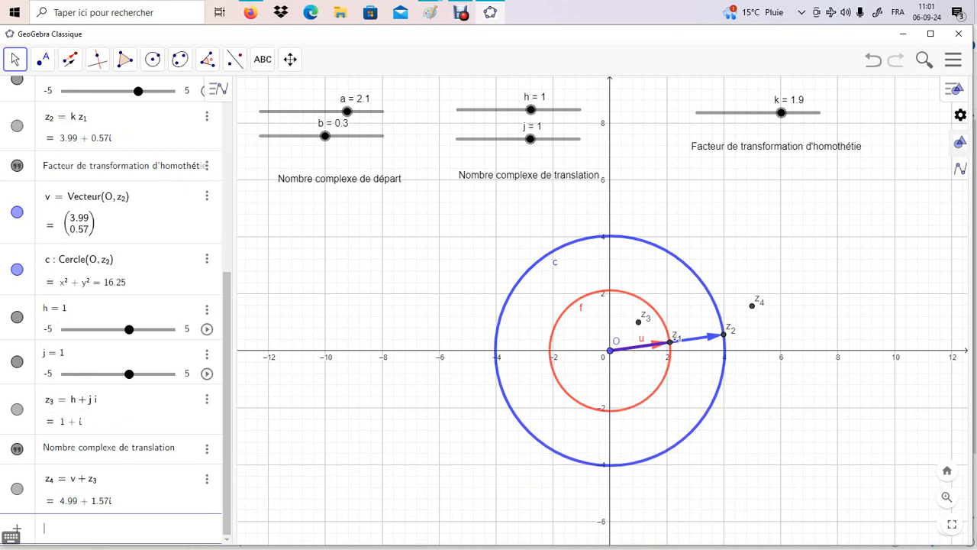
# Set slider j to 1.3 and create the vector from O to z_3
pyautogui.moveTo(530, 138); pyautogui.dragTo(534, 138)
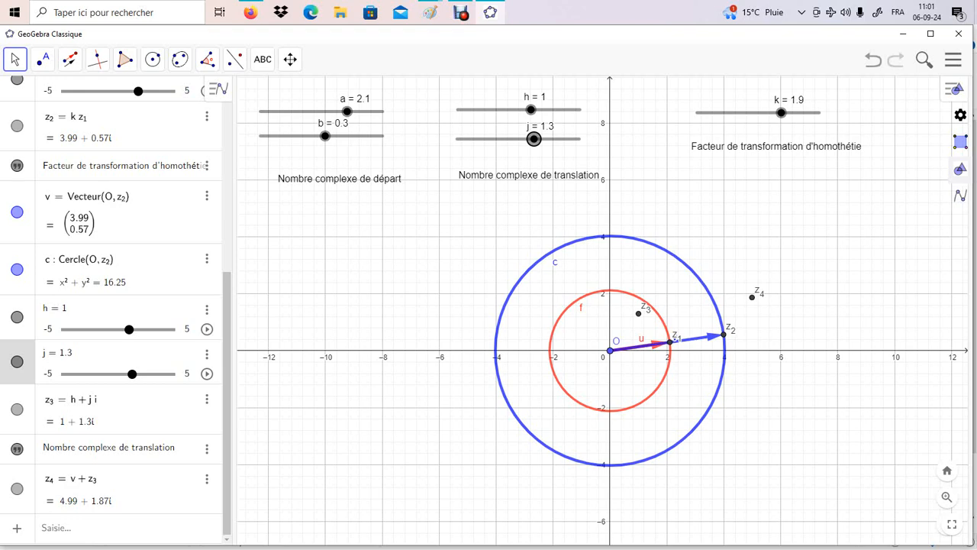
pyautogui.click(45, 527)
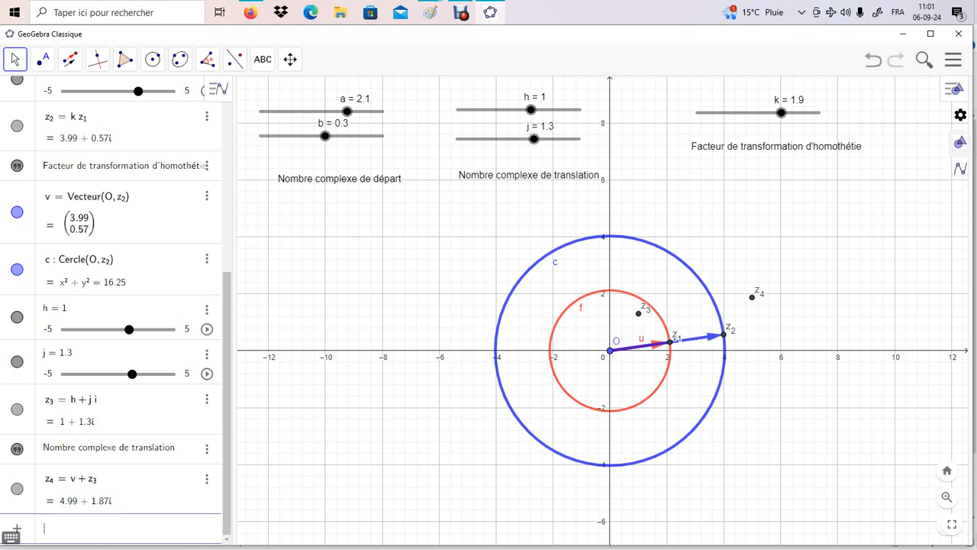
pyautogui.write('vecteur')
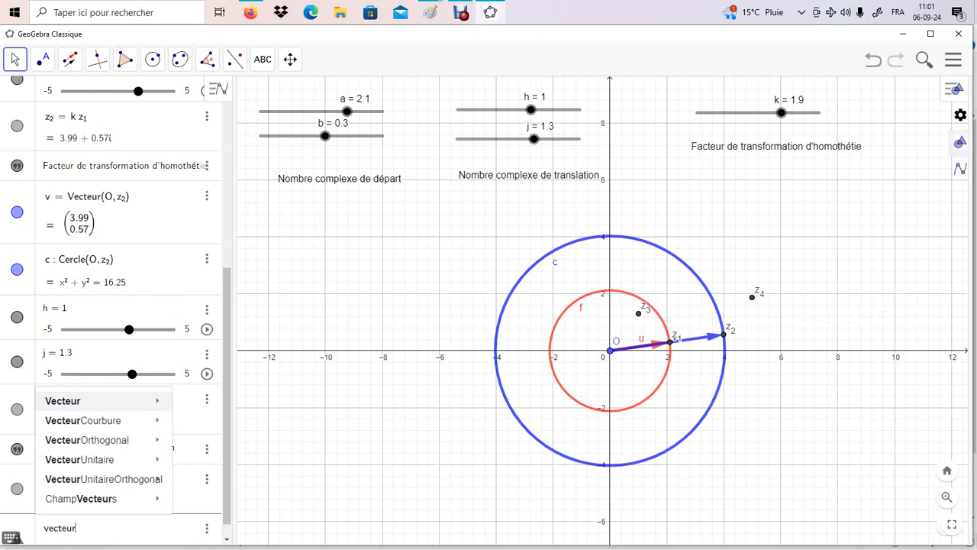
pyautogui.write('(O,z')
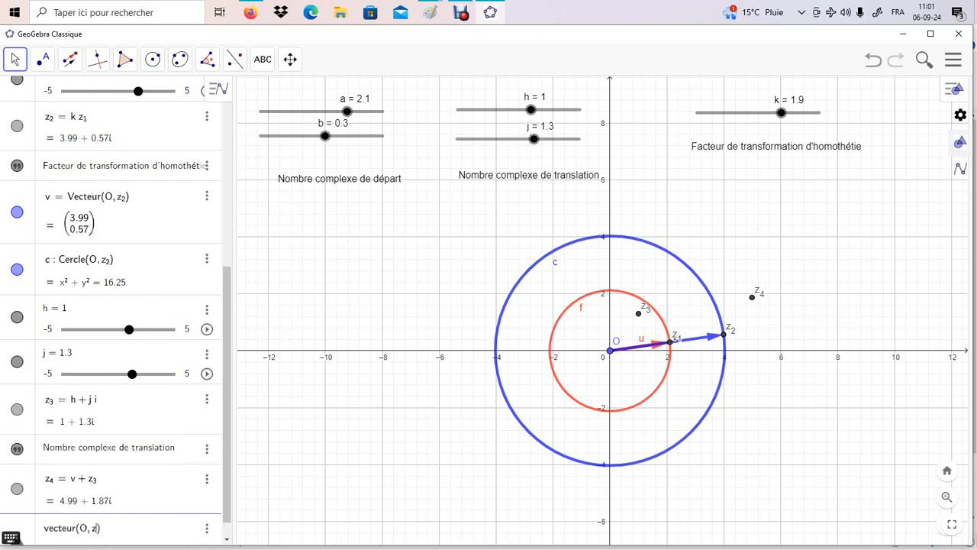
pyautogui.click(11, 537)
pyautogui.click(533, 528)
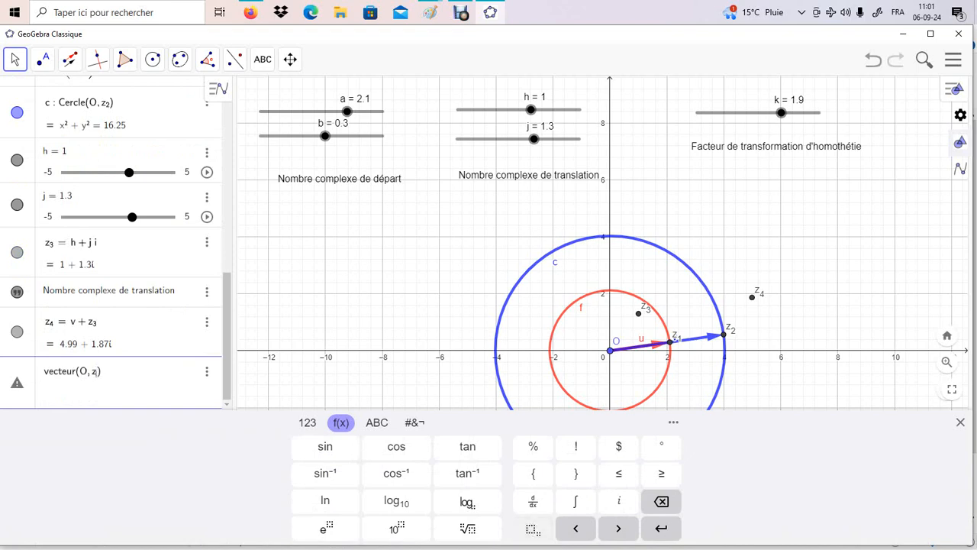
pyautogui.write('3')
pyautogui.press('Return')
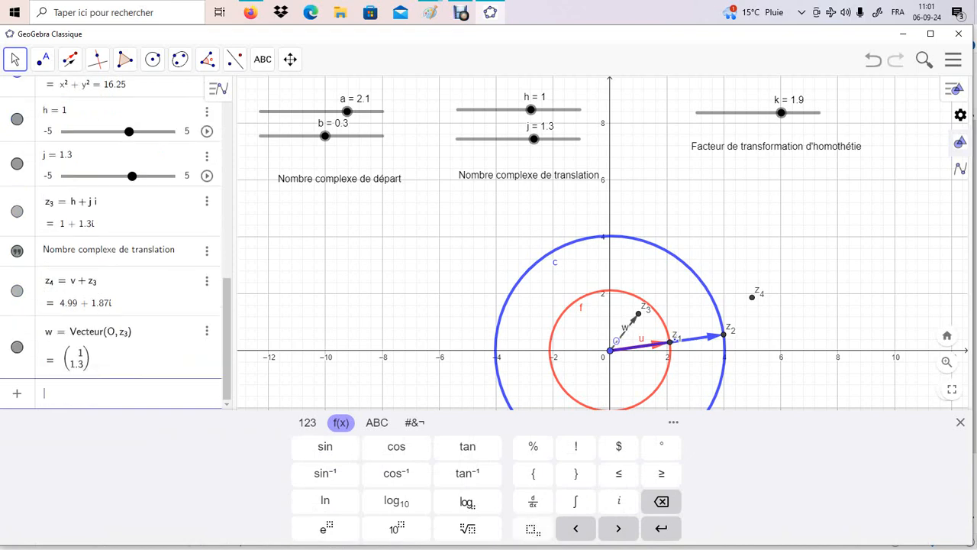
pyautogui.click(961, 421)
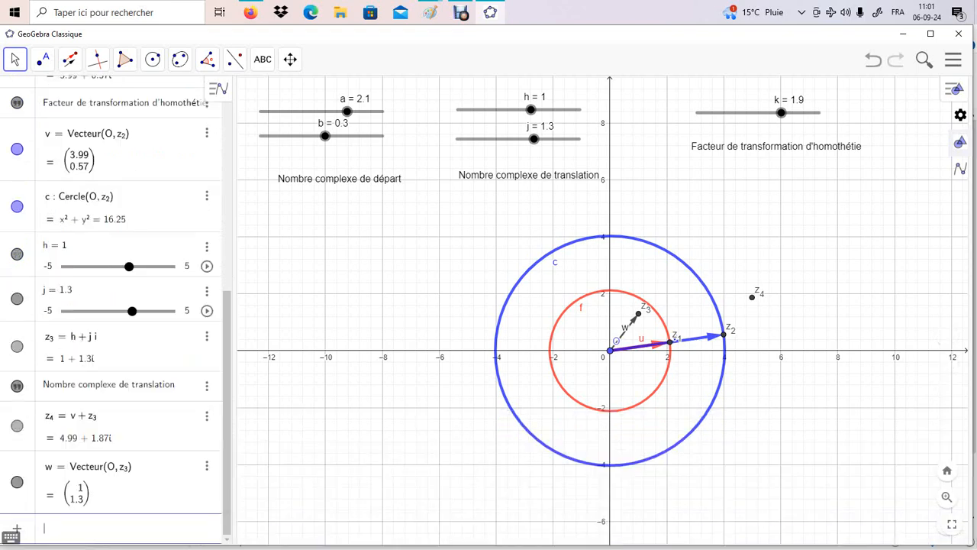
# Create the sum vector v + w
pyautogui.write('u+w')
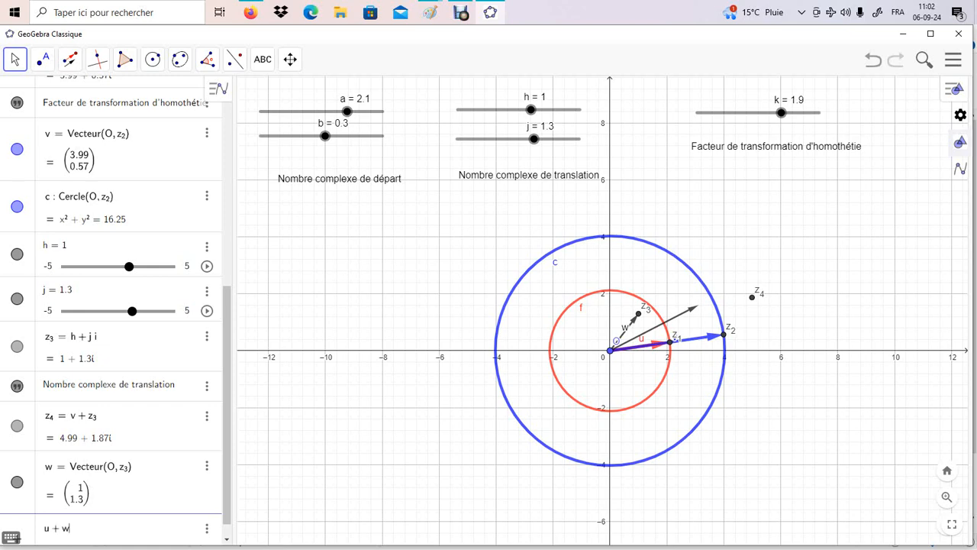
pyautogui.press('BackSpace')
pyautogui.press('BackSpace')
pyautogui.press('BackSpace')
pyautogui.press('BackSpace')
pyautogui.press('BackSpace')
pyautogui.write('v + w')
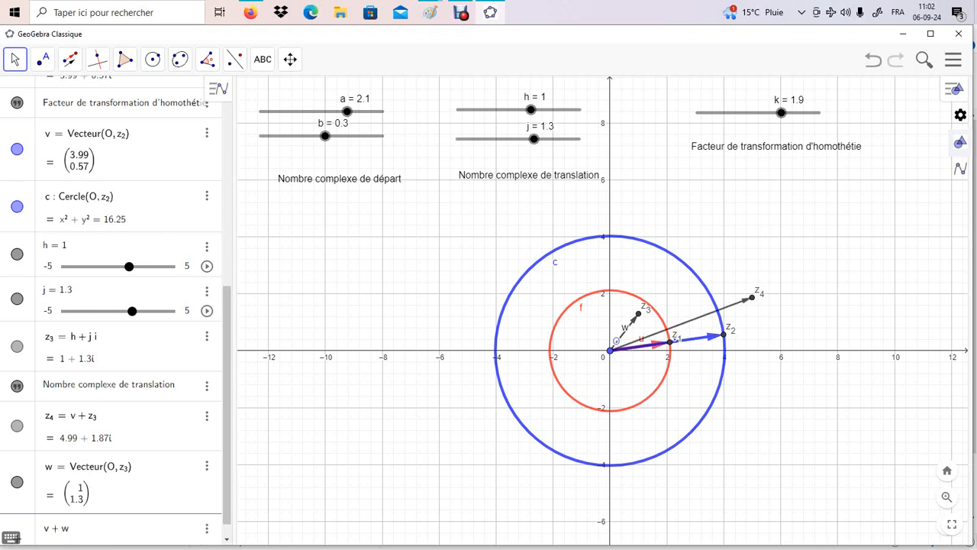
pyautogui.press('Return')
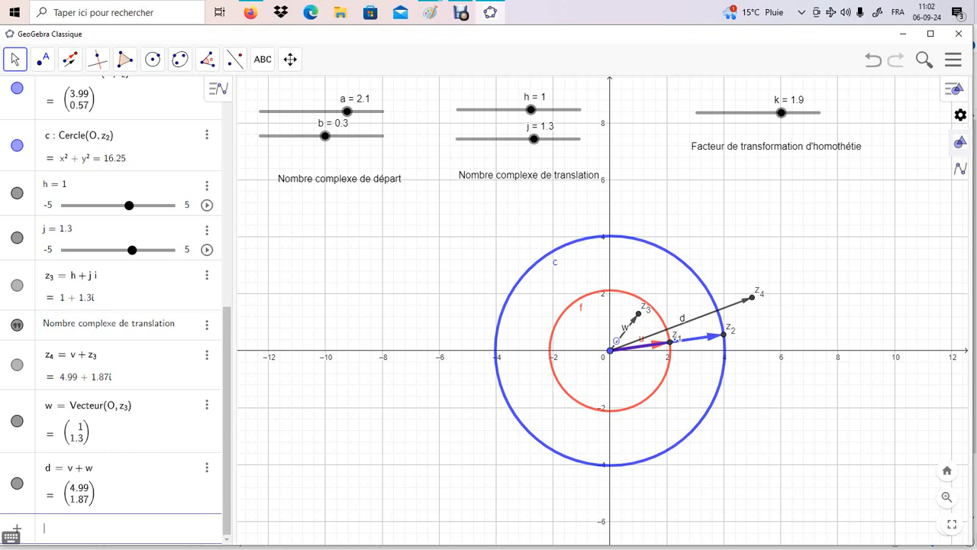
# Create the vector from z_2 to z_4 with the Vecteur command
pyautogui.write('vecte')
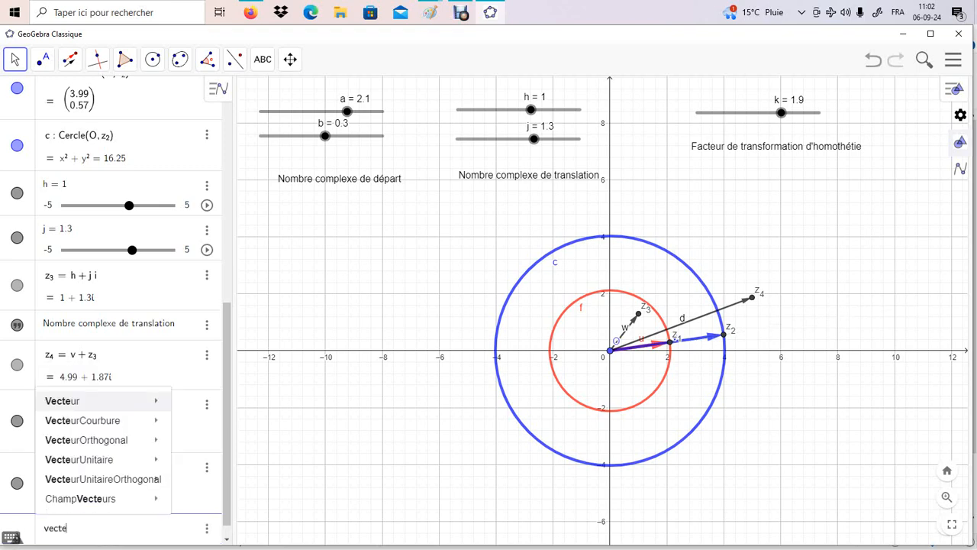
pyautogui.write('ur(')
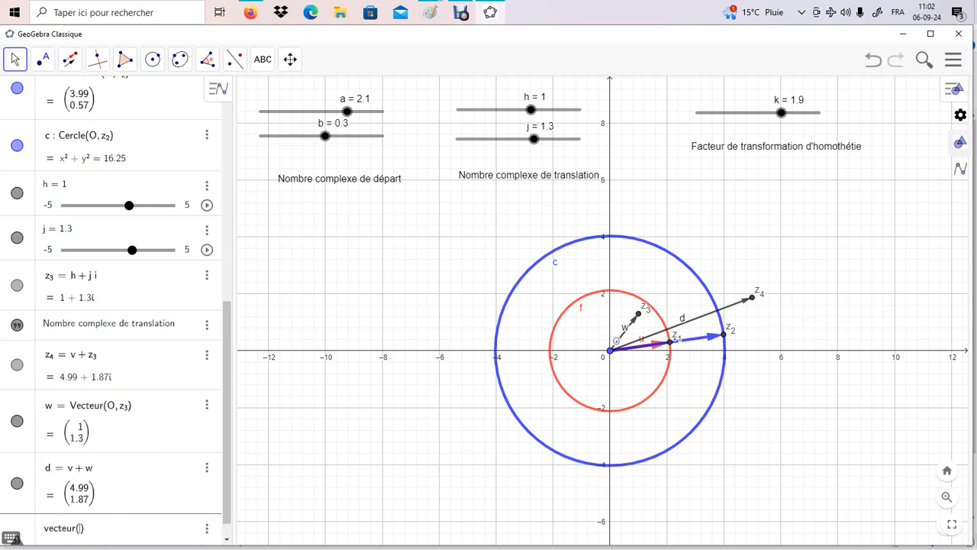
pyautogui.write('z')
pyautogui.click(11, 538)
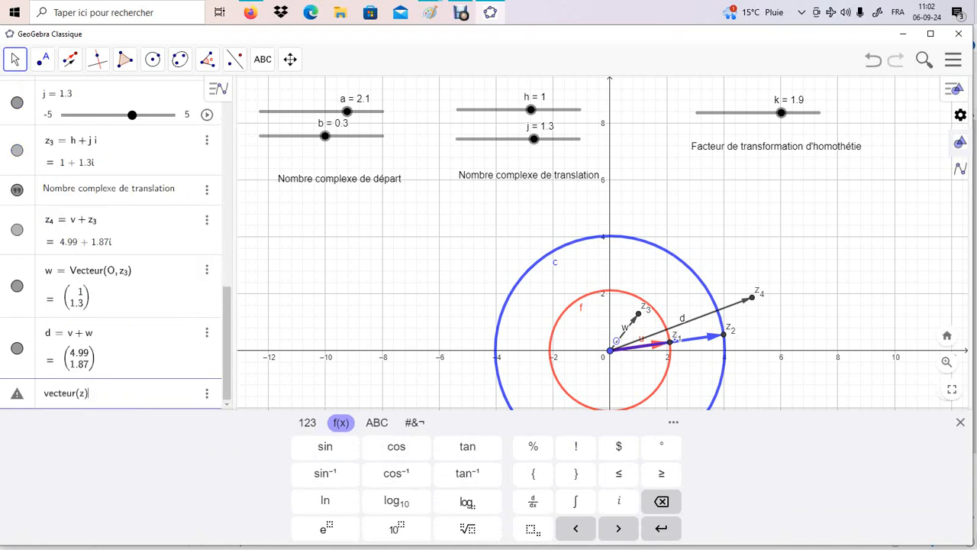
pyautogui.click(533, 528)
pyautogui.write('2')
pyautogui.press('BackSpace')
pyautogui.press('BackSpace')
pyautogui.press('BackSpace')
pyautogui.write('z')
pyautogui.click(533, 528)
pyautogui.write('2')
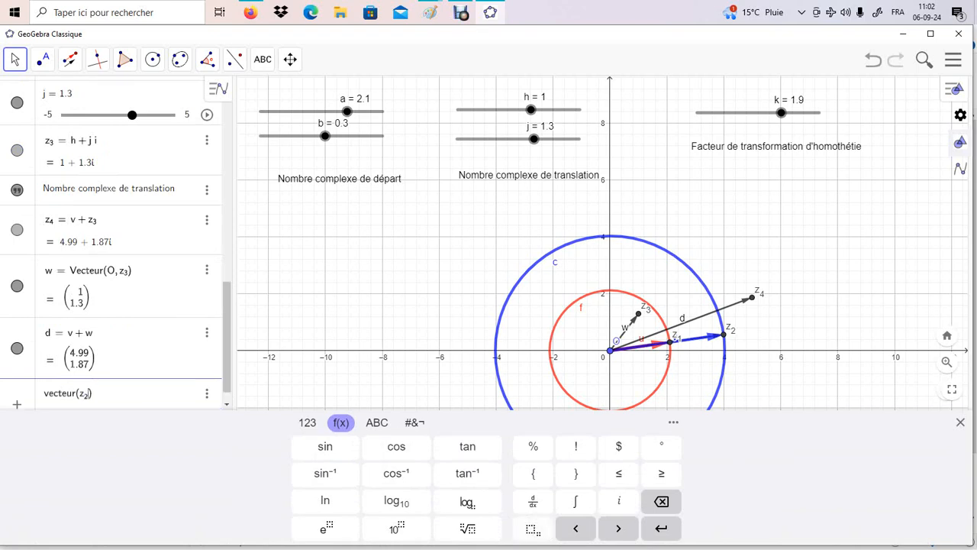
pyautogui.write(',z')
pyautogui.click(533, 528)
pyautogui.write('3')
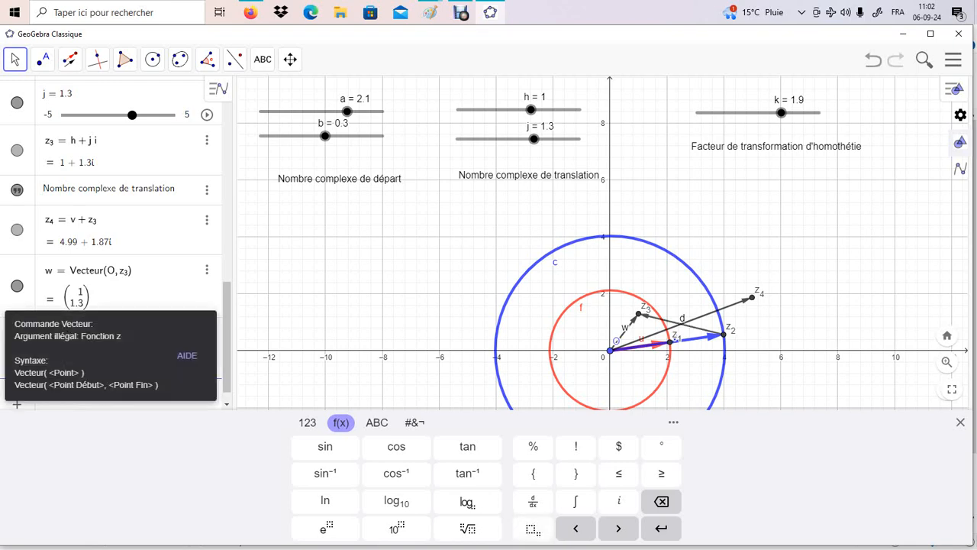
pyautogui.press('BackSpace')
pyautogui.write('4')
pyautogui.press('Return')
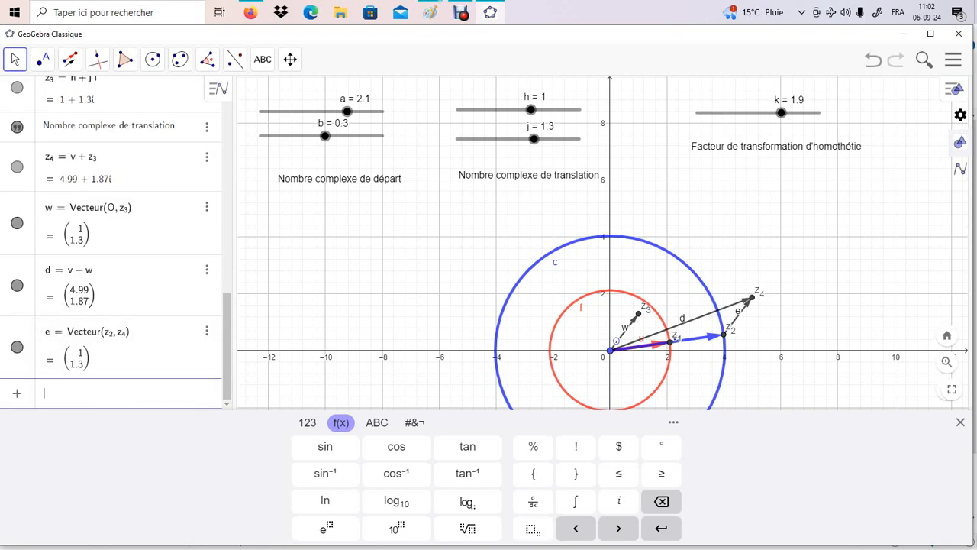
# Vary the translation complex number by setting slider j to 4.8 and slider h to -1.8
pyautogui.moveTo(534, 139)
pyautogui.mouseDown()
pyautogui.moveTo(525, 139)
pyautogui.moveTo(549, 139)
pyautogui.mouseUp()
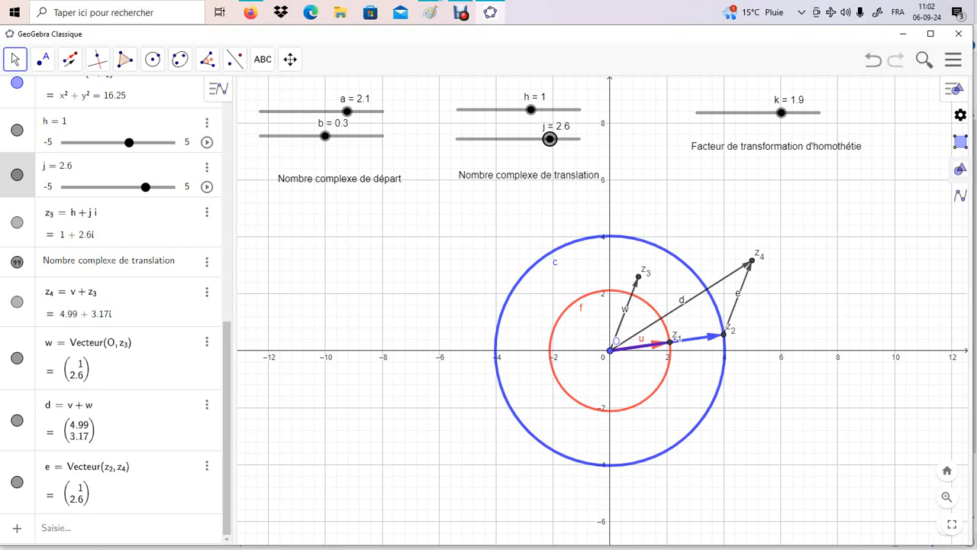
pyautogui.moveTo(549, 139); pyautogui.dragTo(558, 139)
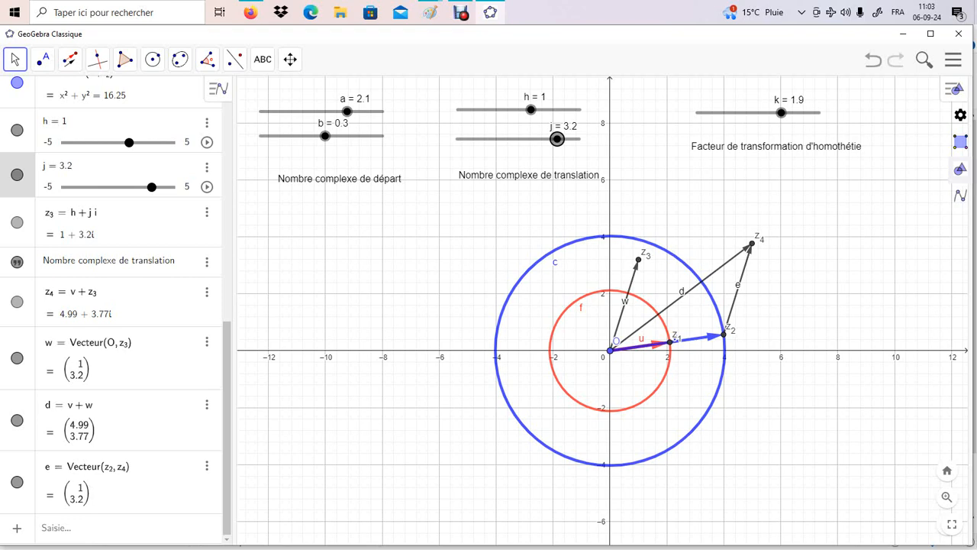
pyautogui.moveTo(558, 139); pyautogui.dragTo(577, 139)
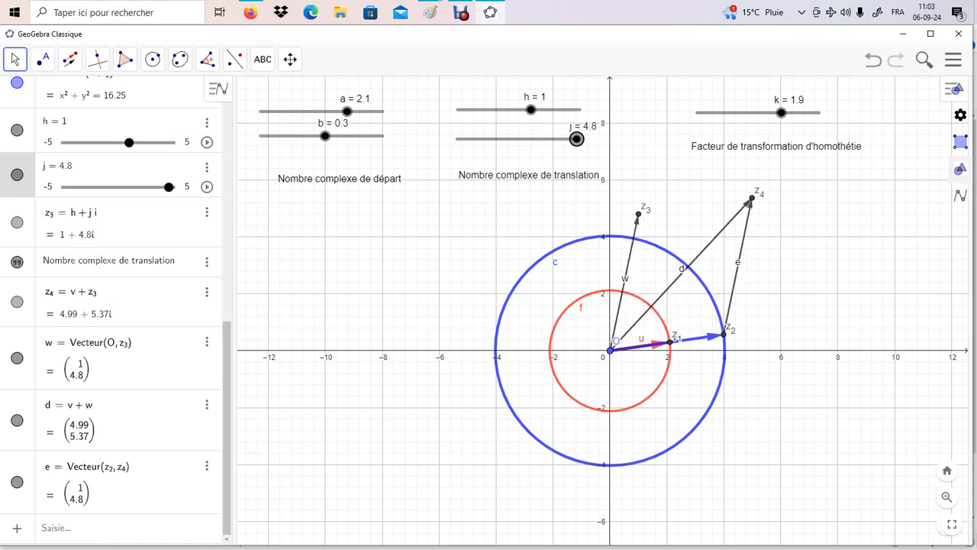
pyautogui.moveTo(531, 109); pyautogui.dragTo(497, 109)
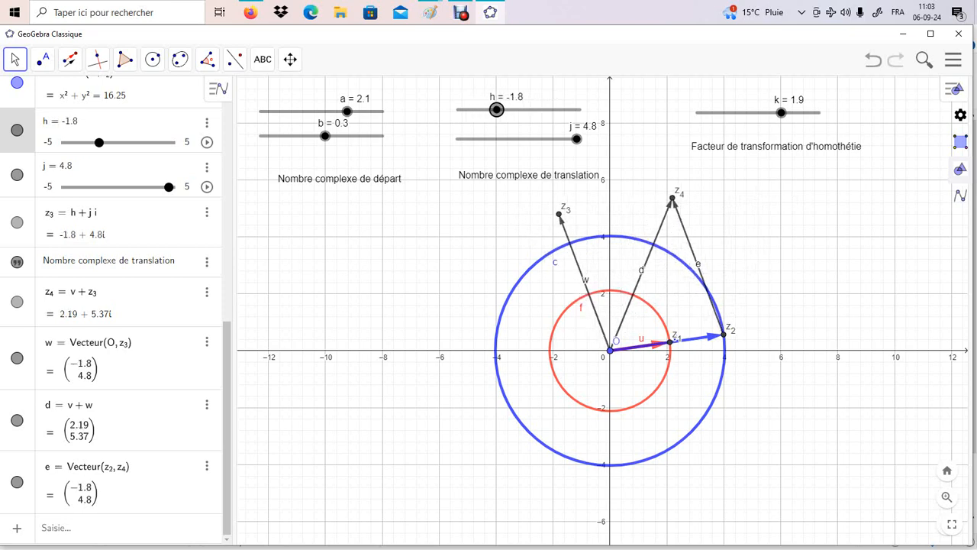
# Create the vector from z_3 to z_4 and set slider j to 3.2
pyautogui.click(114, 527)
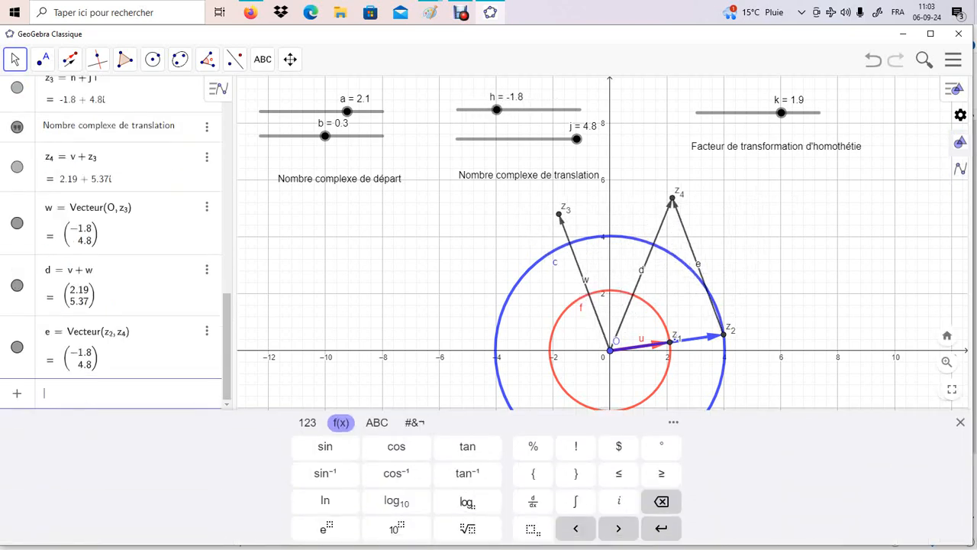
pyautogui.write('vecteur(')
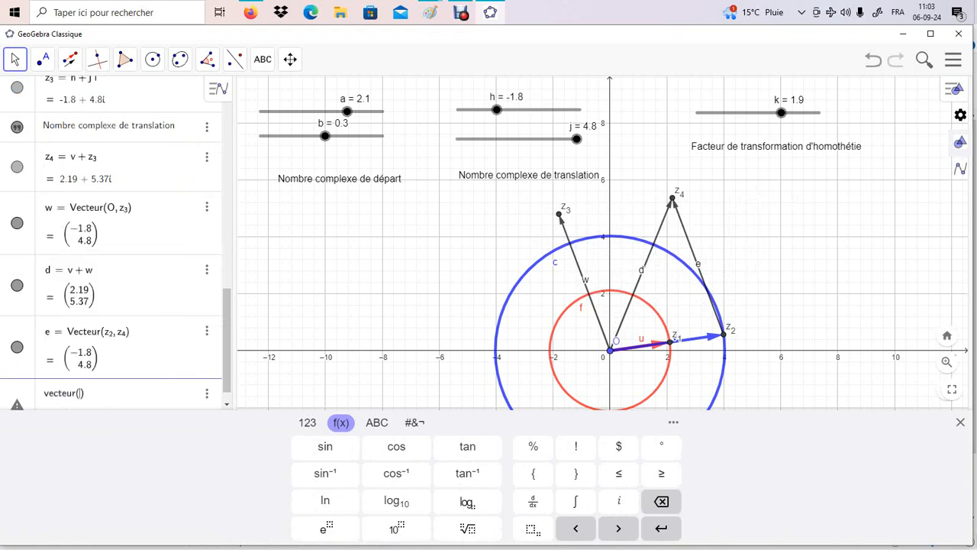
pyautogui.write('z')
pyautogui.click(533, 528)
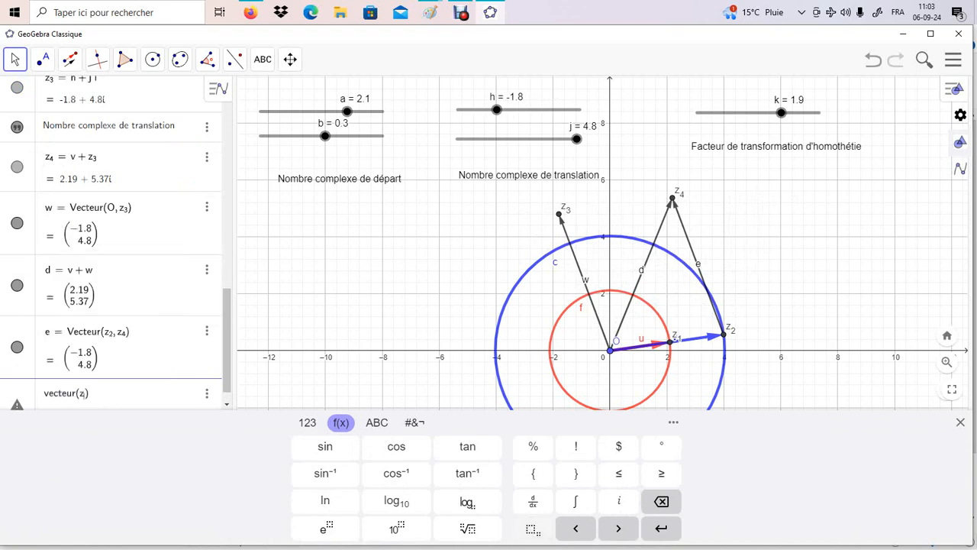
pyautogui.write('3')
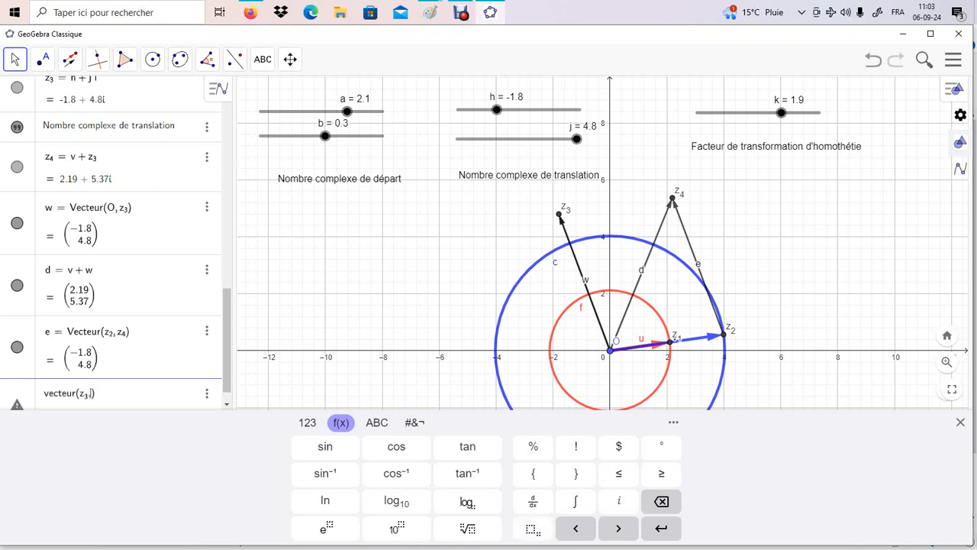
pyautogui.write(', z')
pyautogui.write('_4')
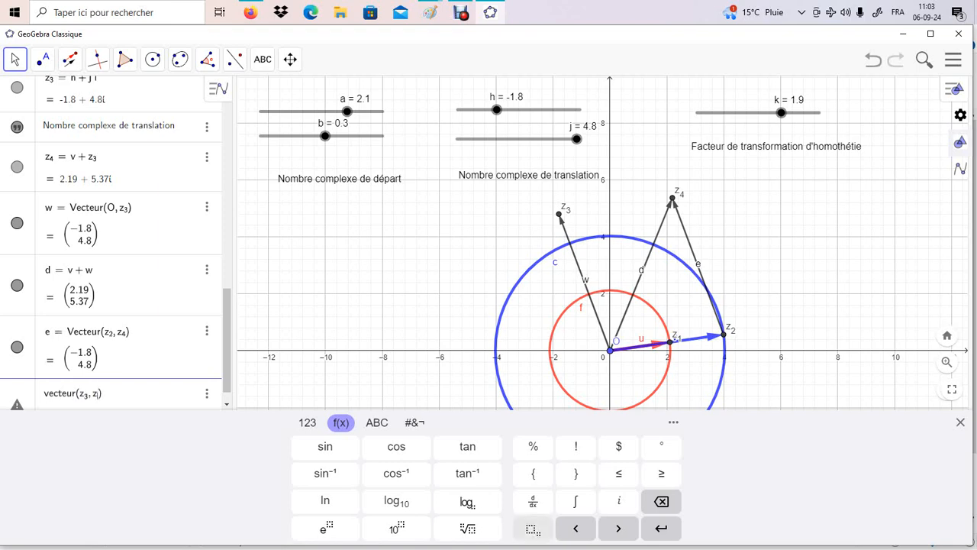
pyautogui.press('Return')
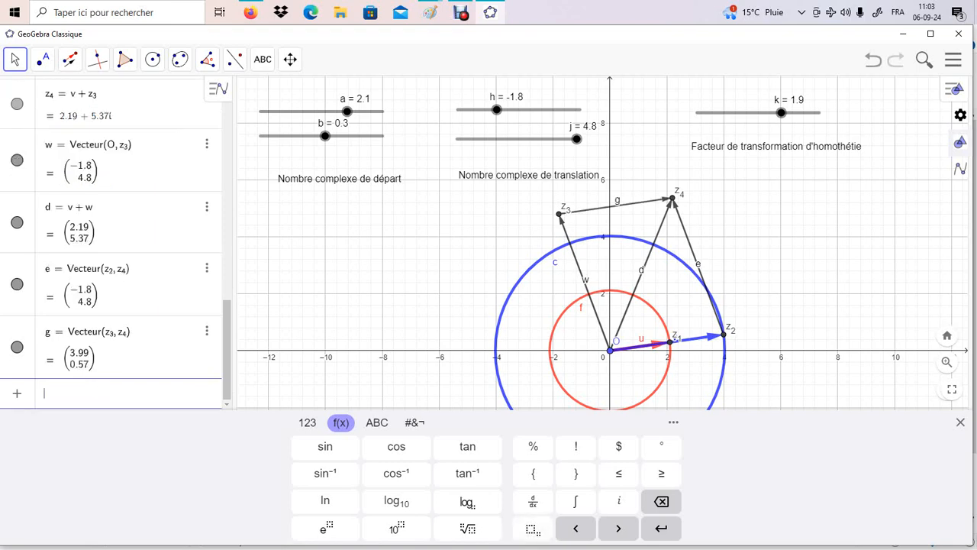
pyautogui.moveTo(576, 139)
pyautogui.mouseDown()
pyautogui.moveTo(544, 139)
pyautogui.moveTo(557, 139)
pyautogui.mouseUp()
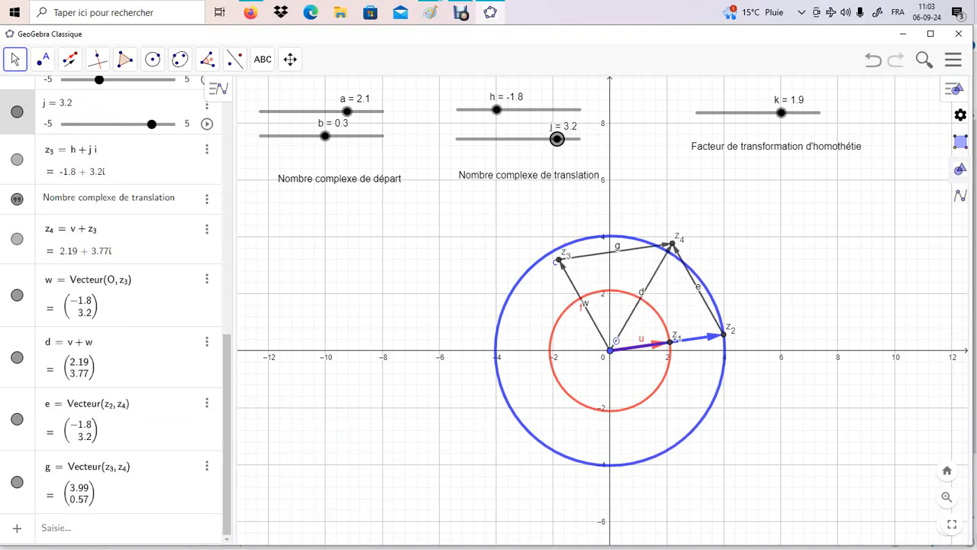
# Colour vector g, from z_3 to z_4, blue and increase its line thickness
pyautogui.rightClick(636, 249)
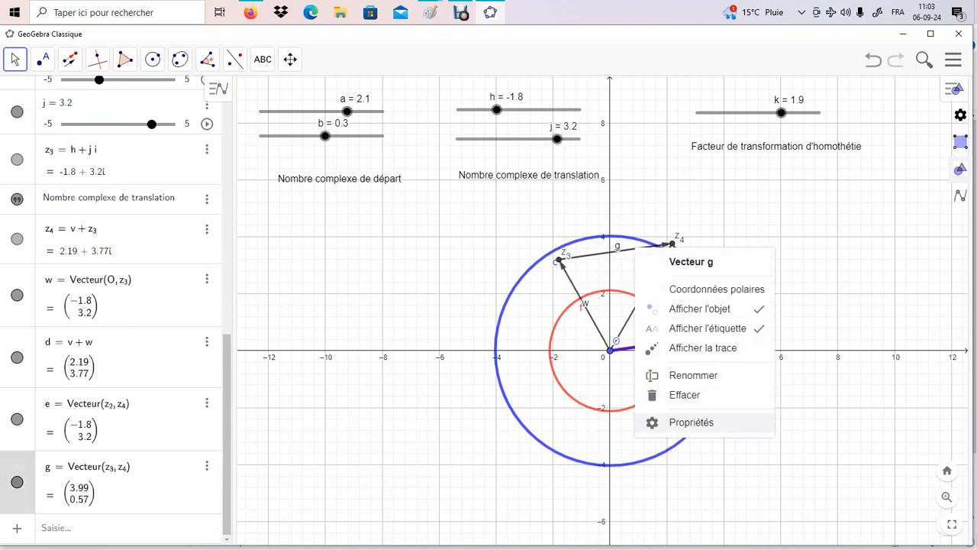
pyautogui.click(692, 422)
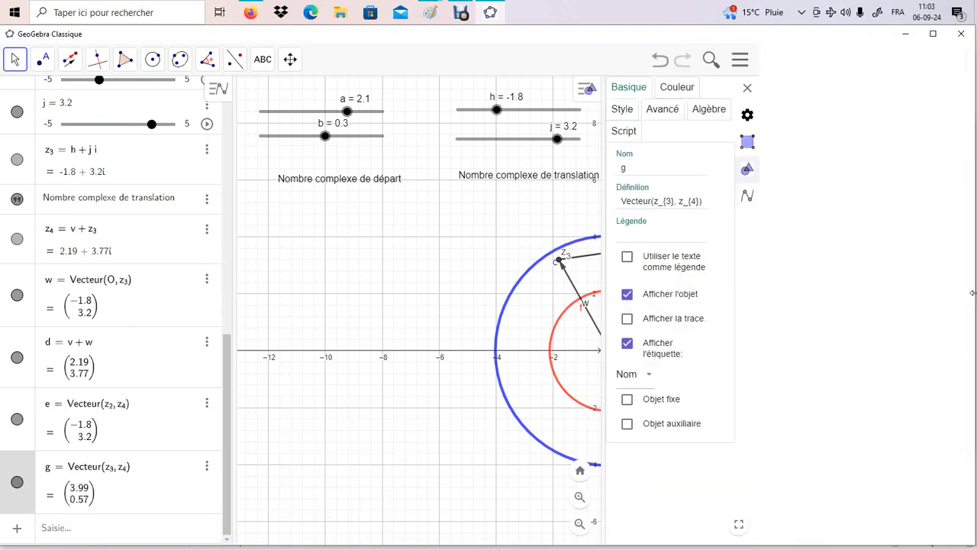
pyautogui.click(677, 86)
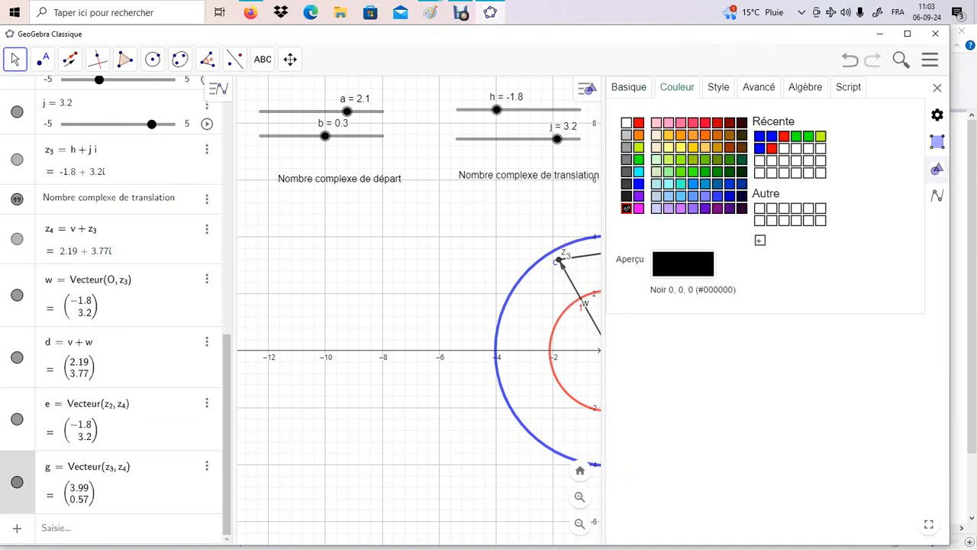
pyautogui.click(639, 184)
pyautogui.click(719, 87)
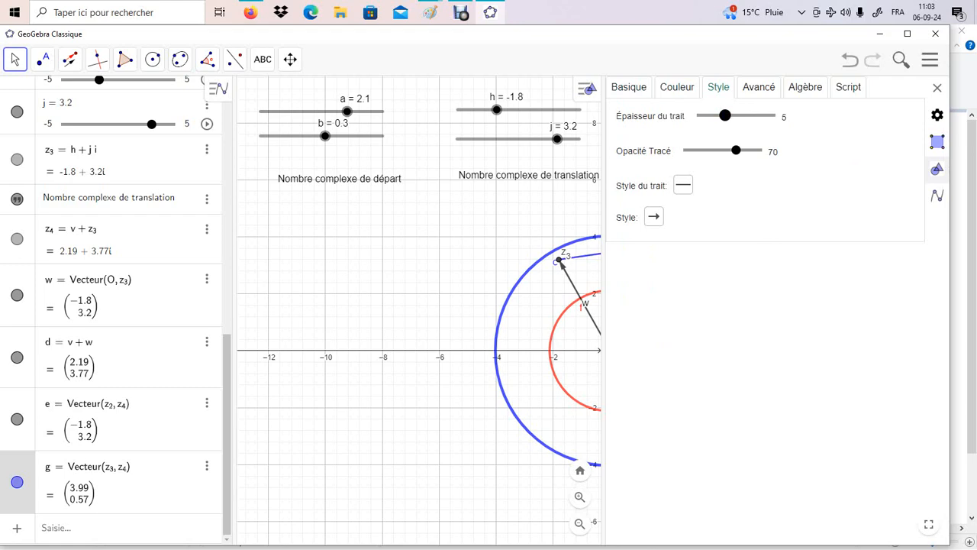
pyautogui.moveTo(724, 115); pyautogui.dragTo(748, 116)
pyautogui.click(937, 88)
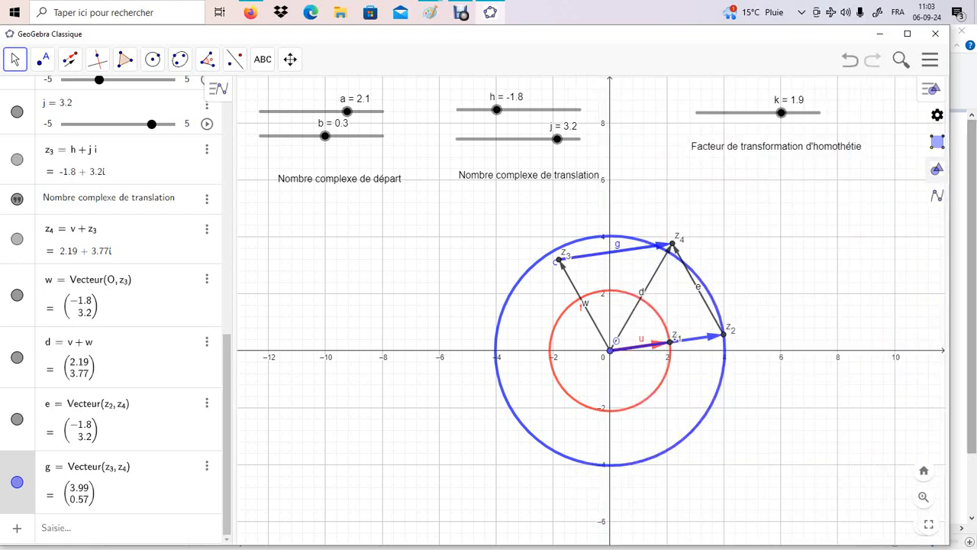
# Adjust the sliders to k = 2.8, a = 1.8, b = 0.7, j = 2.5 and h = 1.1
pyautogui.moveTo(781, 113)
pyautogui.mouseDown()
pyautogui.moveTo(767, 112)
pyautogui.moveTo(805, 112)
pyautogui.moveTo(782, 112)
pyautogui.moveTo(793, 113)
pyautogui.mouseUp()
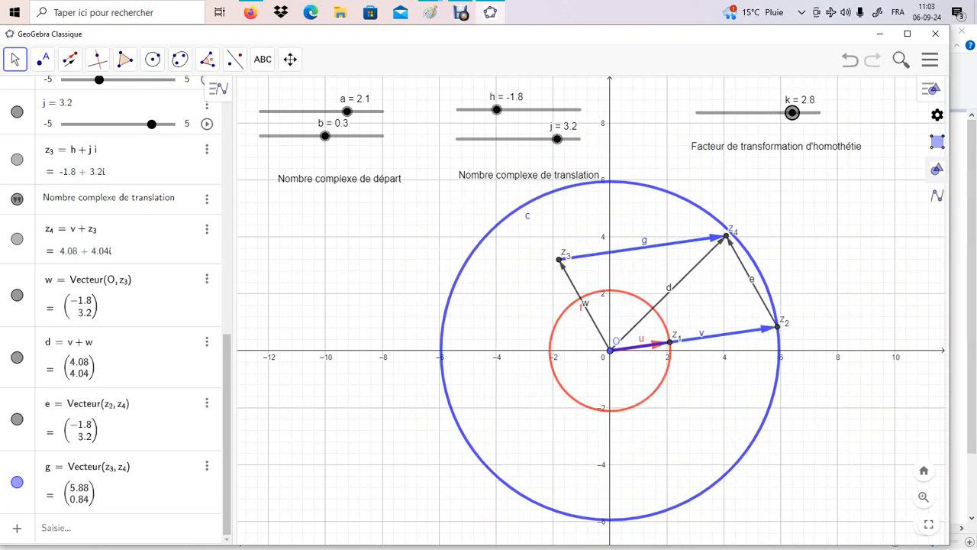
pyautogui.moveTo(557, 139); pyautogui.dragTo(539, 139)
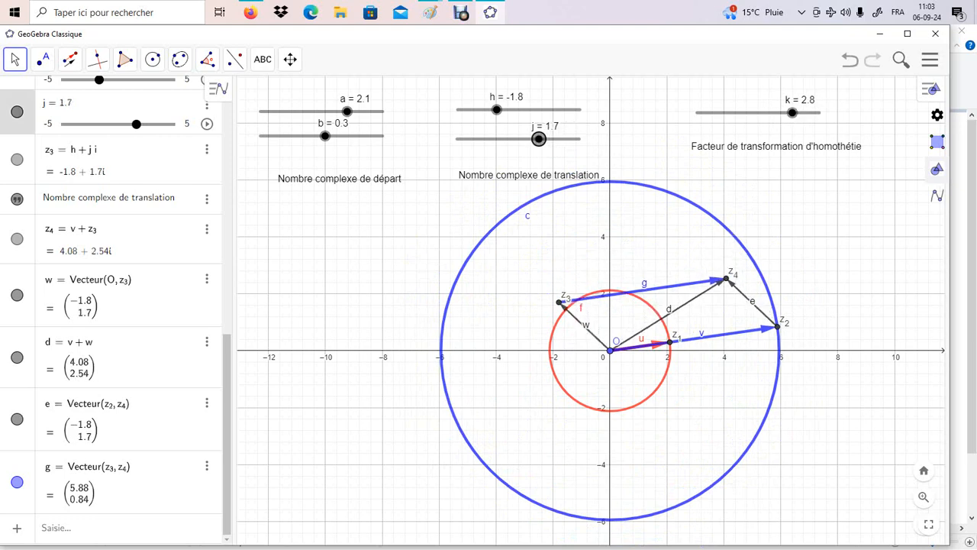
pyautogui.moveTo(347, 111); pyautogui.dragTo(362, 112)
pyautogui.moveTo(333, 112); pyautogui.dragTo(330, 135)
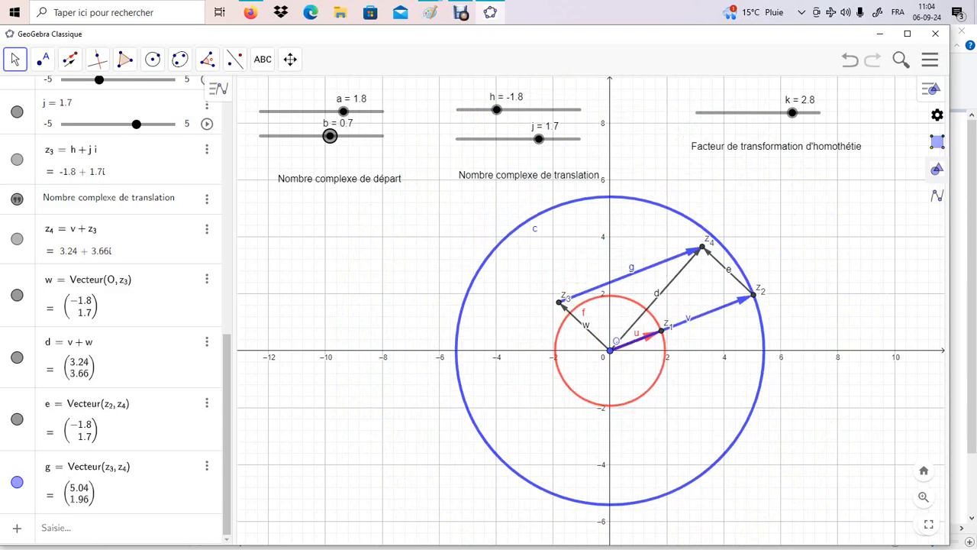
pyautogui.moveTo(539, 139)
pyautogui.mouseDown()
pyautogui.moveTo(524, 139)
pyautogui.moveTo(548, 139)
pyautogui.mouseUp()
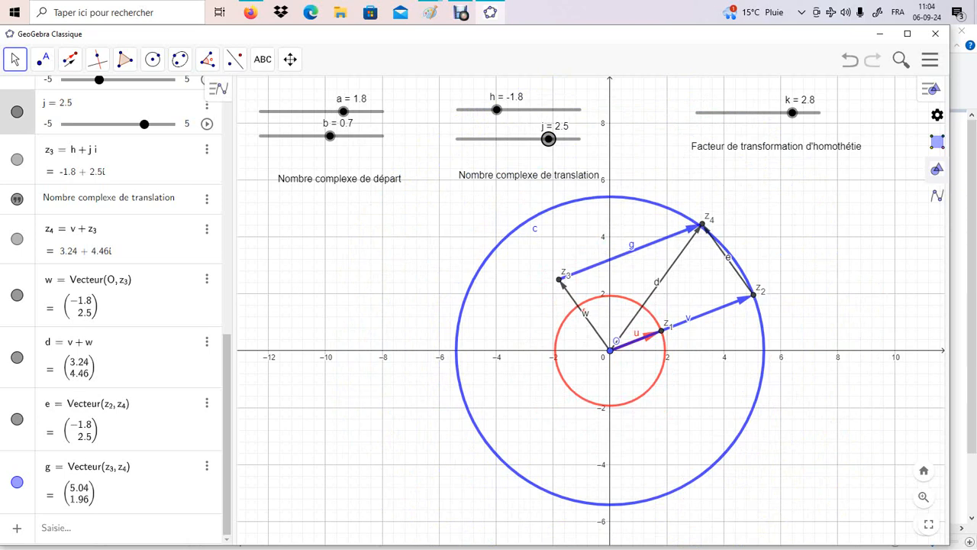
pyautogui.moveTo(497, 110); pyautogui.dragTo(532, 109)
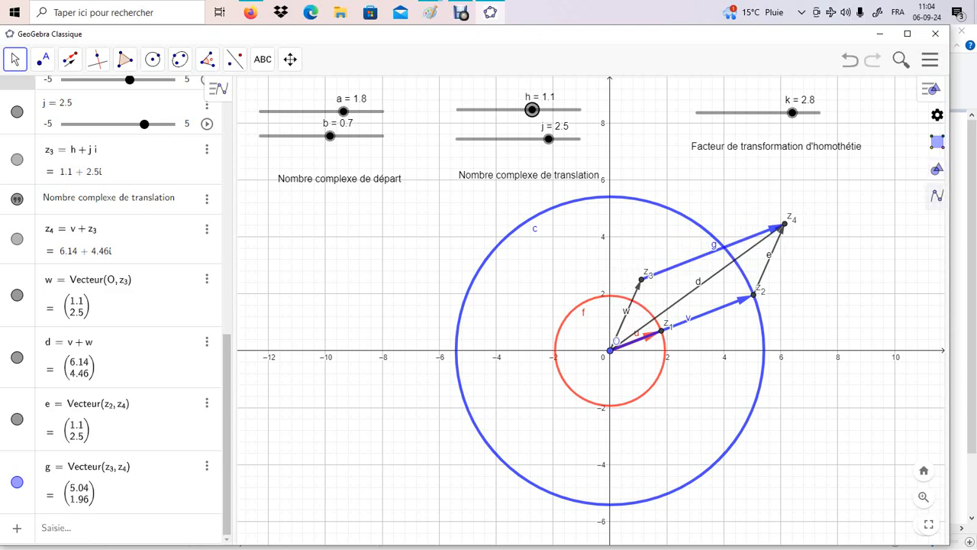
# Change the colour of vector w, from O to z_3, to green (0, 255, 0)
pyautogui.rightClick(634, 293)
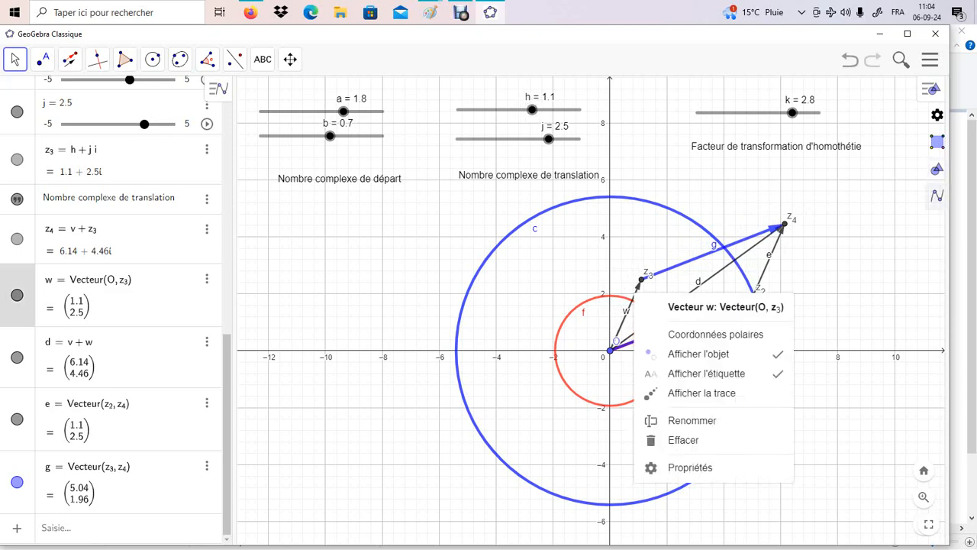
pyautogui.click(692, 468)
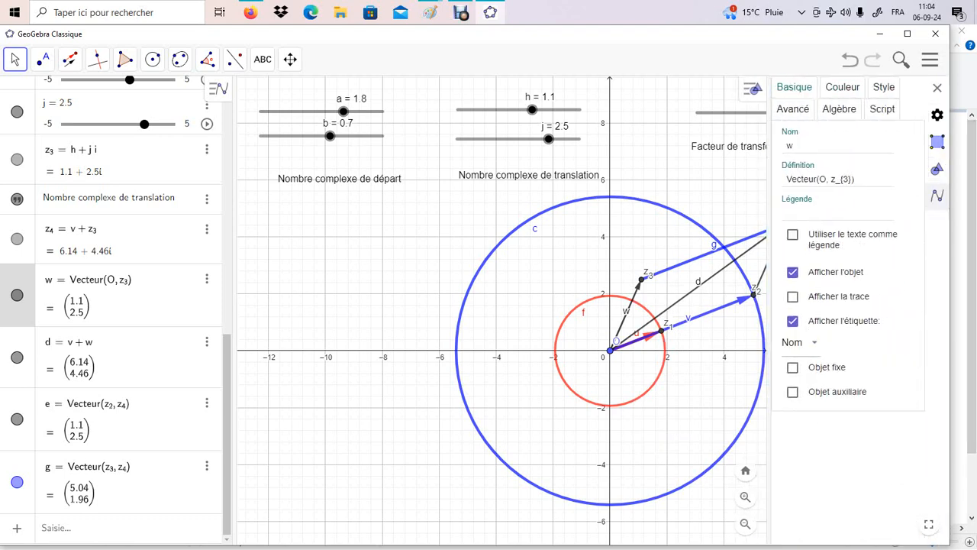
pyautogui.click(842, 87)
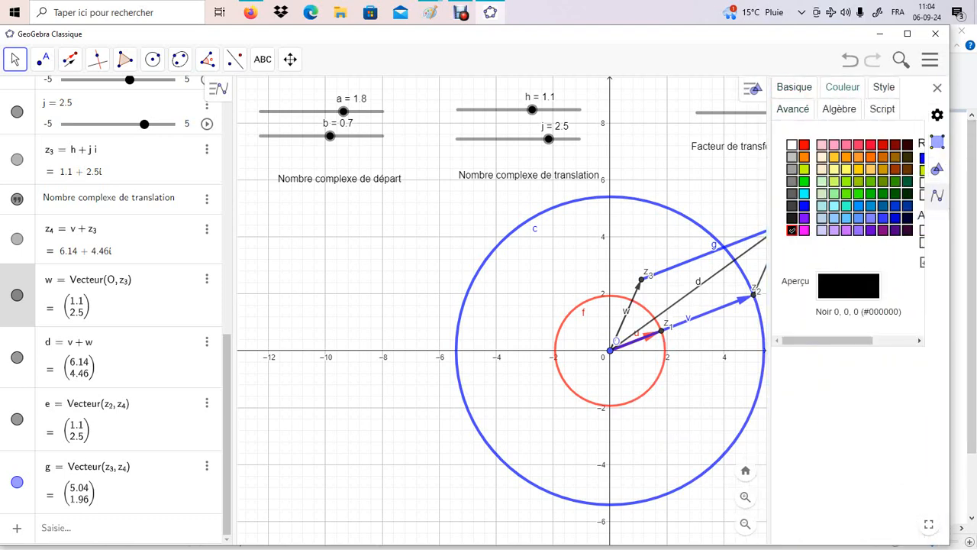
pyautogui.click(804, 230)
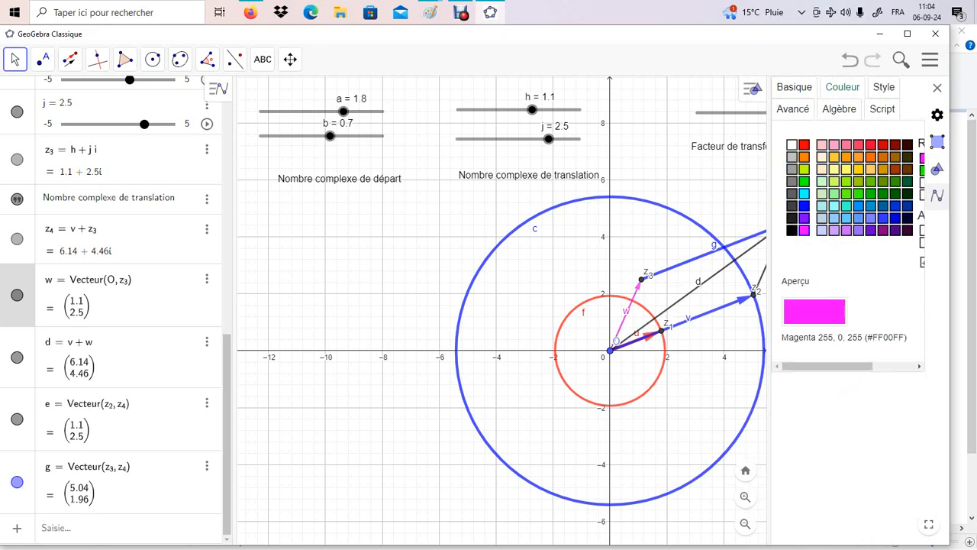
pyautogui.click(804, 182)
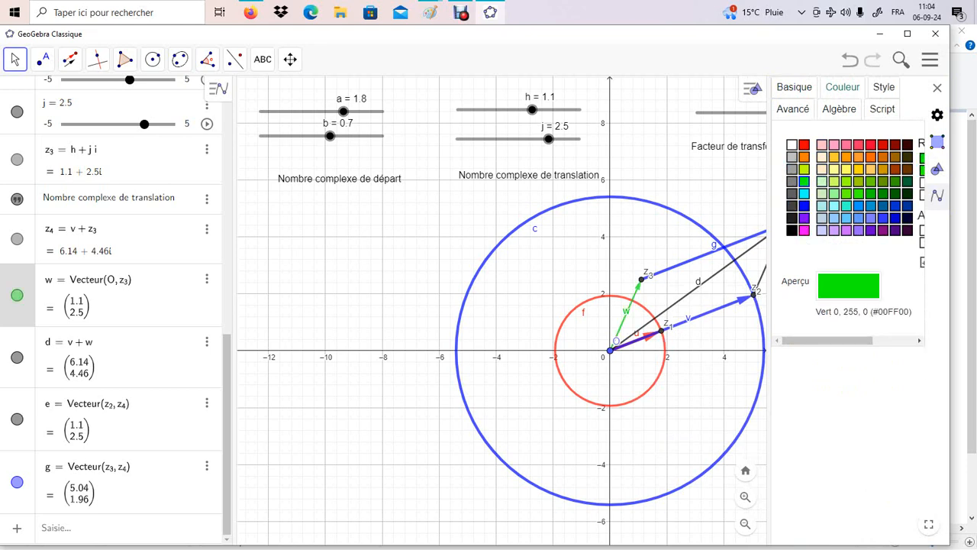
# Colour vector w, from O to z_3, darker green (0, 204, 0) and set its line thickness to 9
pyautogui.click(804, 157)
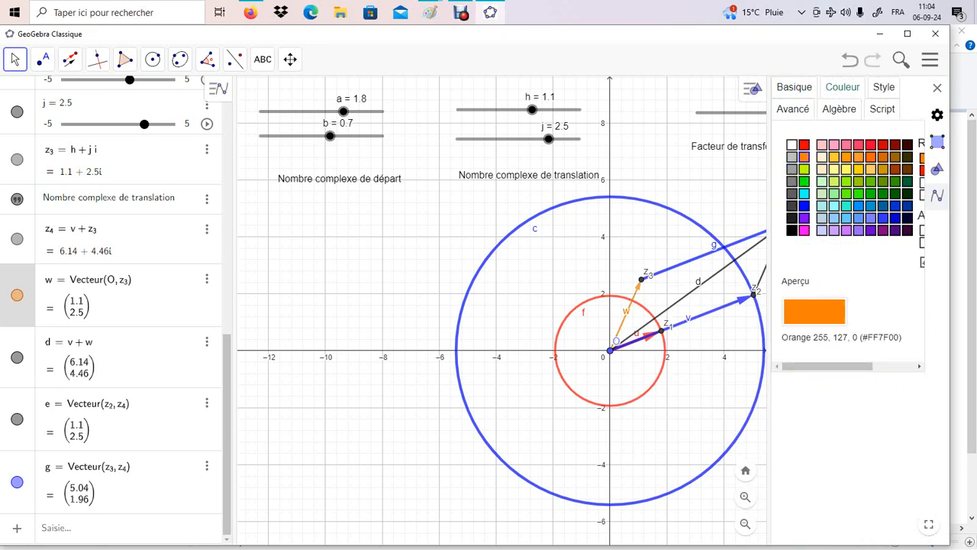
pyautogui.click(805, 182)
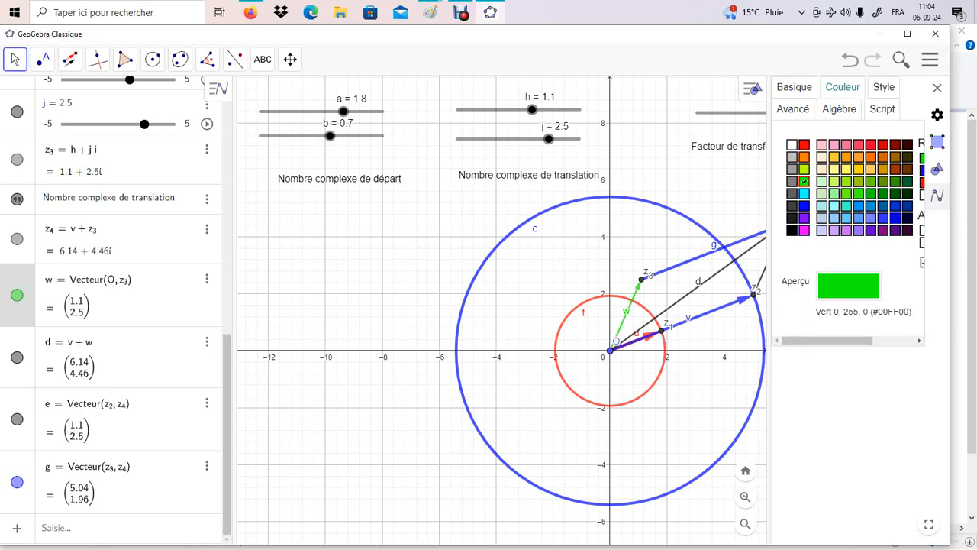
pyautogui.click(872, 194)
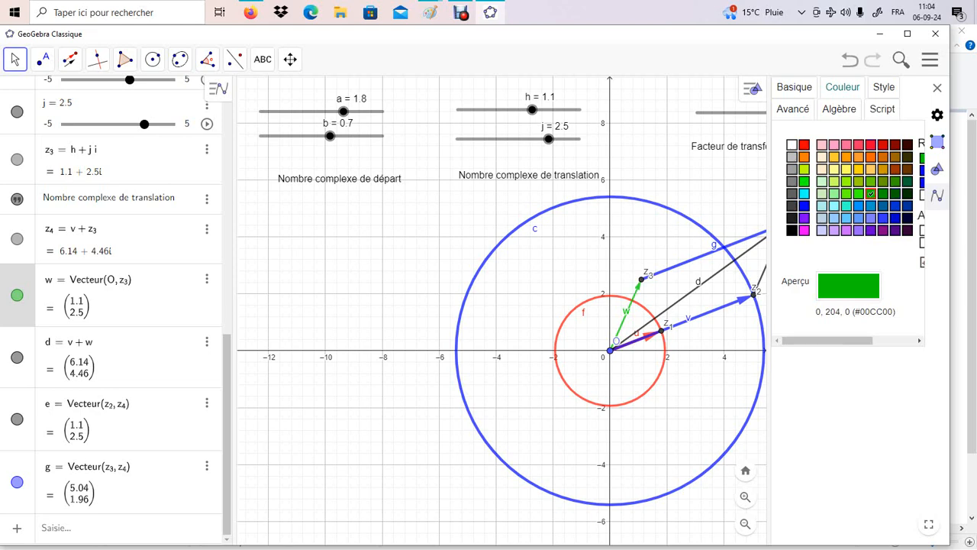
pyautogui.click(883, 87)
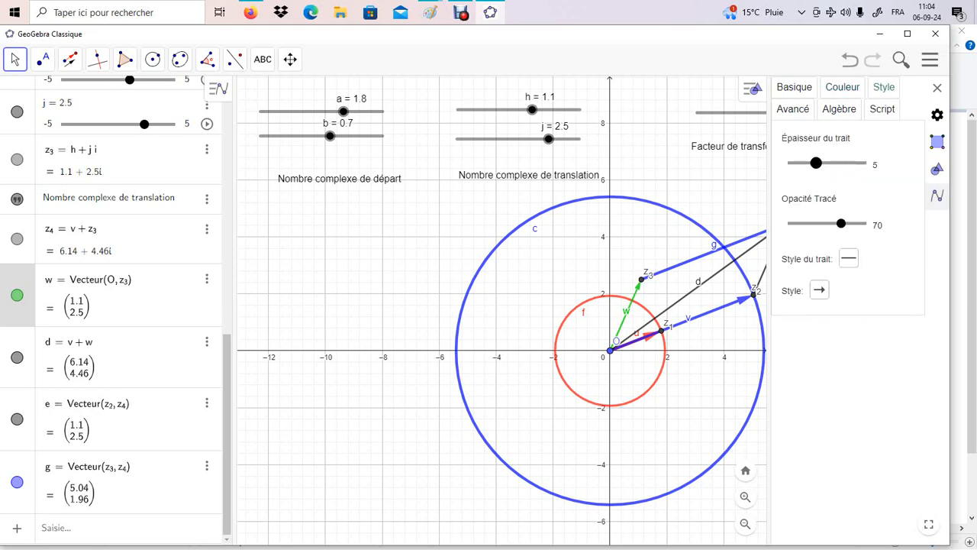
pyautogui.moveTo(816, 163); pyautogui.dragTo(839, 163)
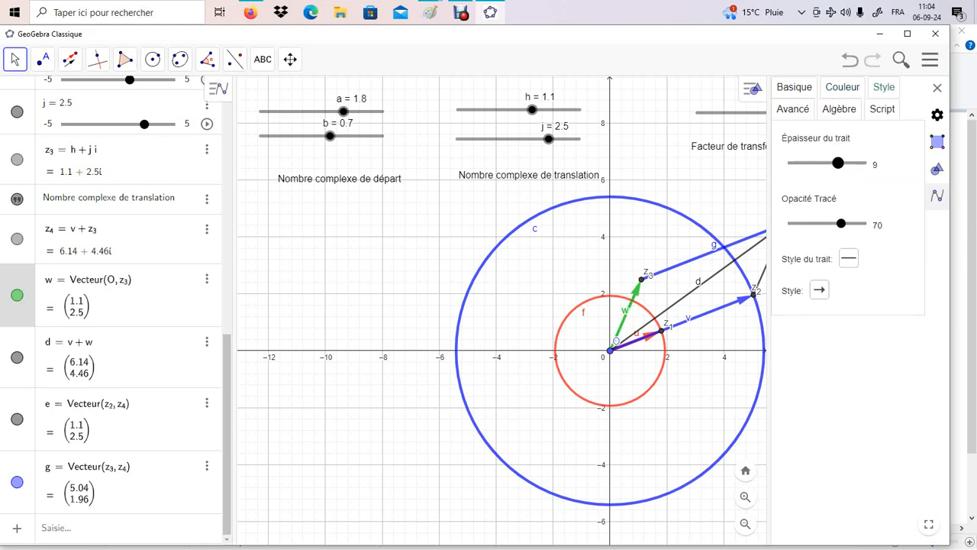
pyautogui.click(938, 88)
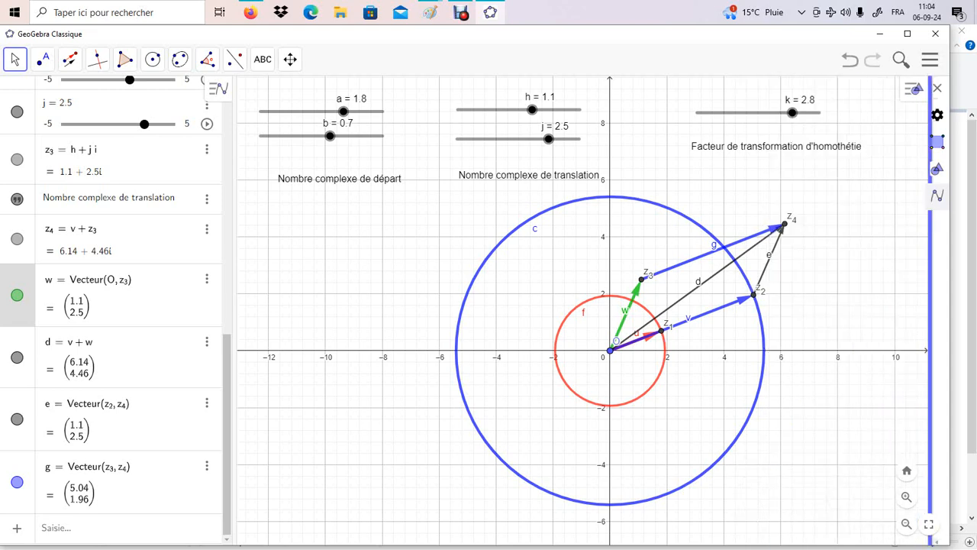
# Set the sliders to j = 3.4, h = -3.4 and k = 3.7, and start animating h and j
pyautogui.moveTo(548, 138); pyautogui.dragTo(476, 109)
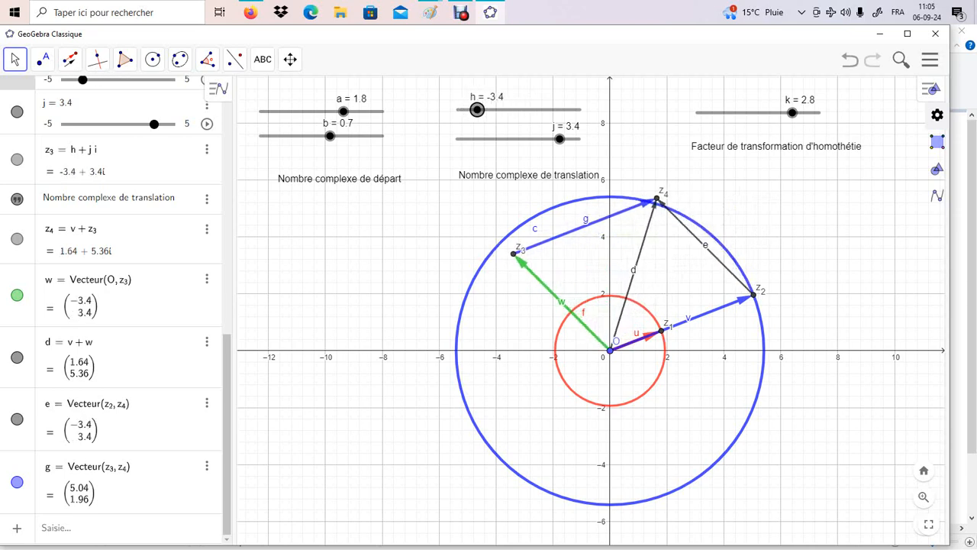
pyautogui.moveTo(792, 112)
pyautogui.mouseDown()
pyautogui.moveTo(772, 113)
pyautogui.moveTo(803, 112)
pyautogui.mouseUp()
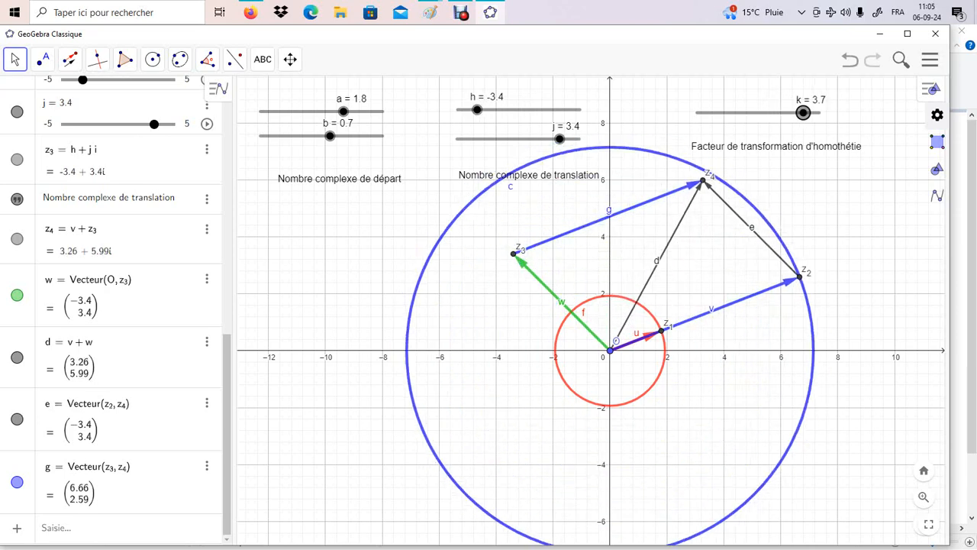
pyautogui.moveTo(227, 432); pyautogui.dragTo(227, 376)
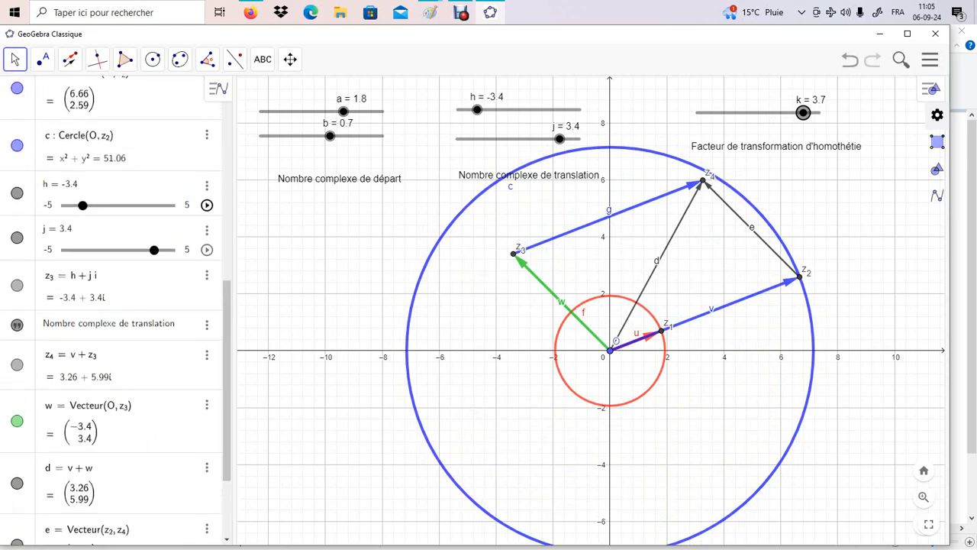
pyautogui.click(206, 205)
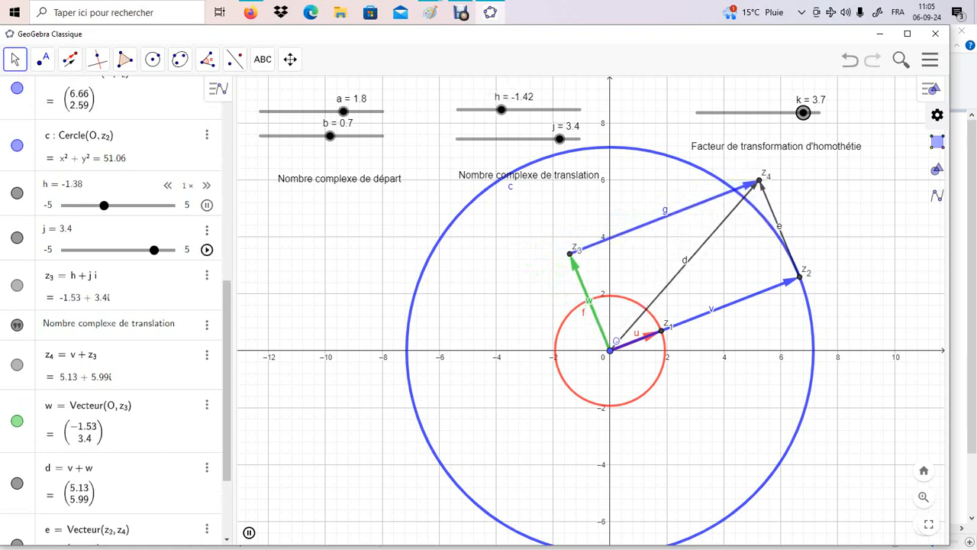
pyautogui.click(206, 249)
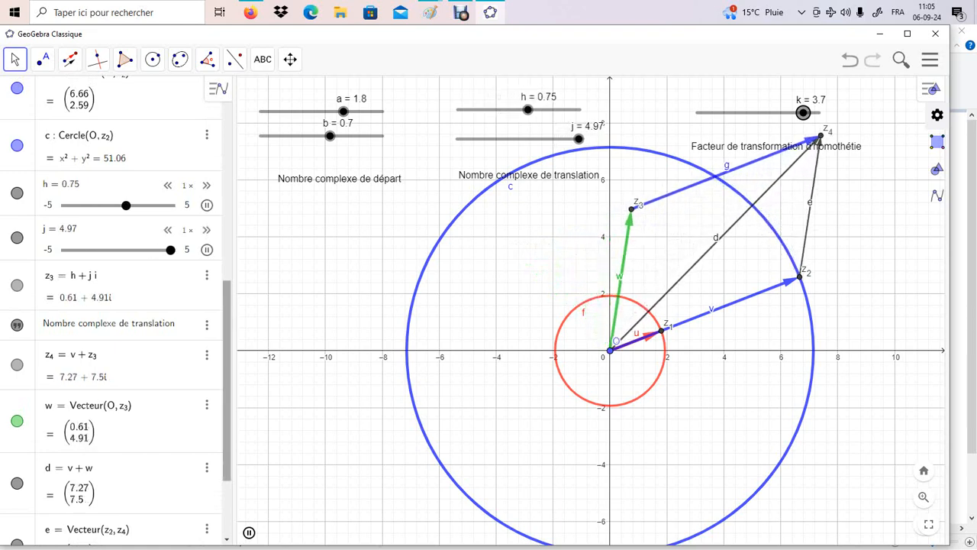
# Start animating the homothety factor slider k alongside h and j
pyautogui.scroll(-3, 114, 305)
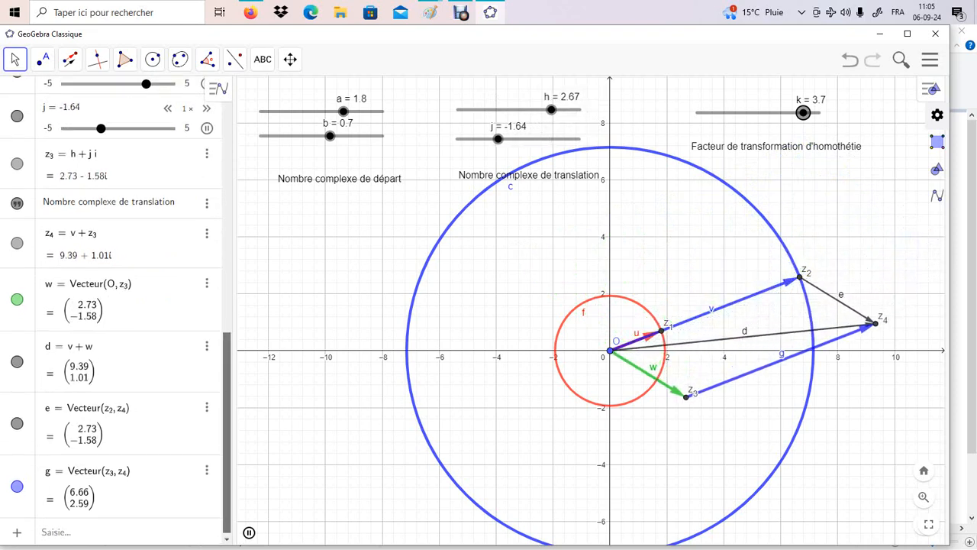
pyautogui.scroll(8, 115, 306)
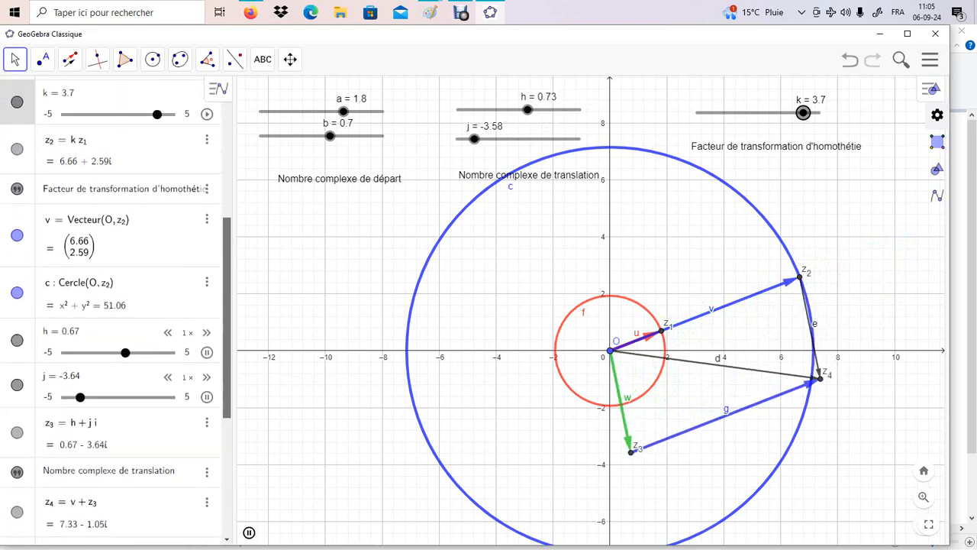
pyautogui.scroll(6, 115, 306)
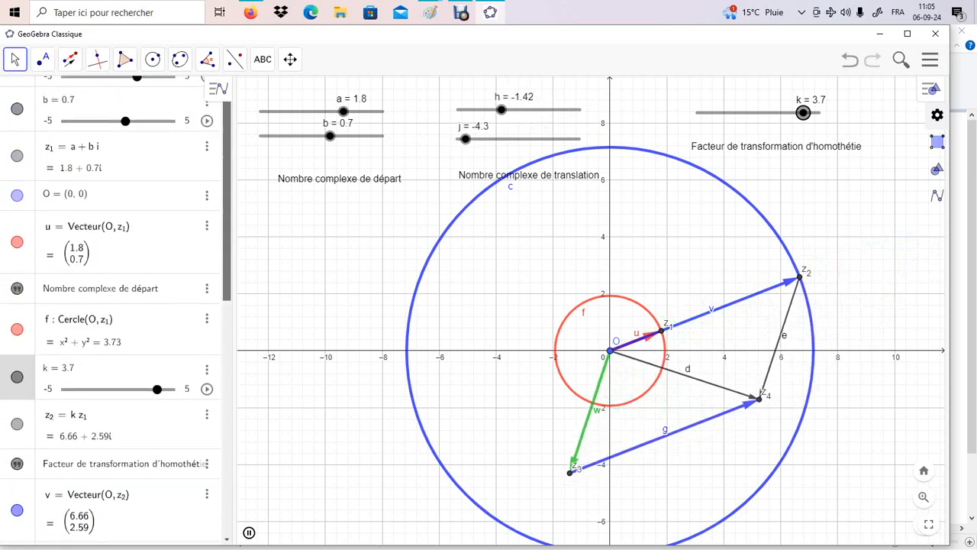
pyautogui.scroll(1, 115, 305)
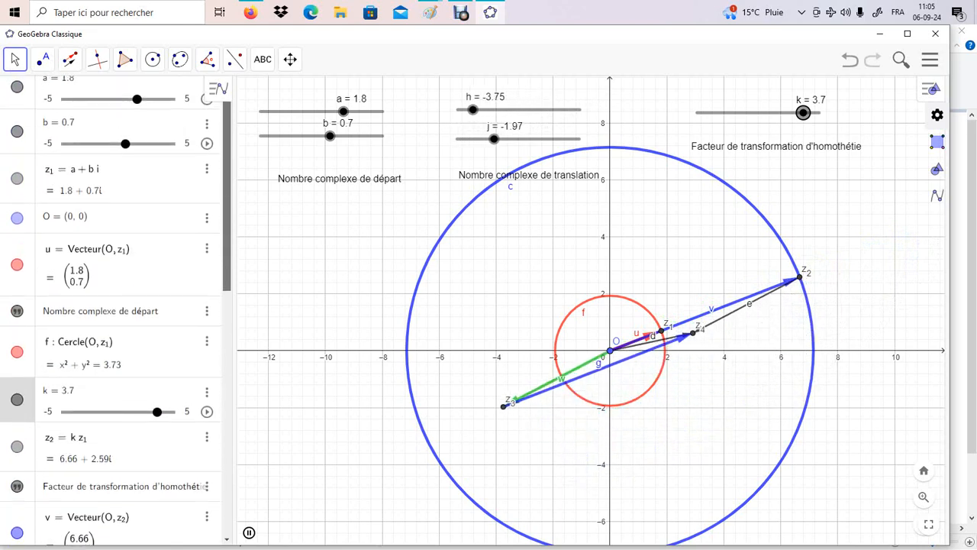
pyautogui.scroll(-2, 114, 306)
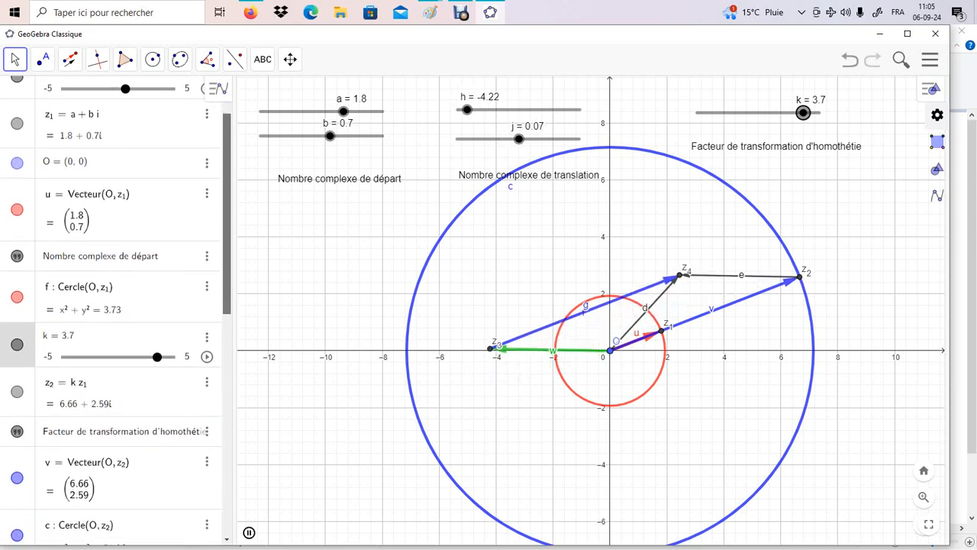
pyautogui.scroll(-3, 114, 306)
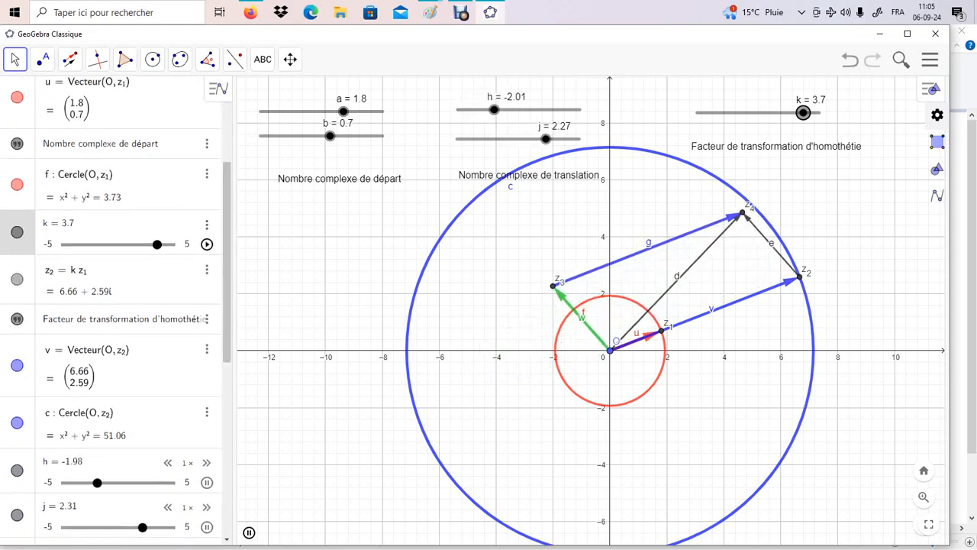
pyautogui.click(207, 244)
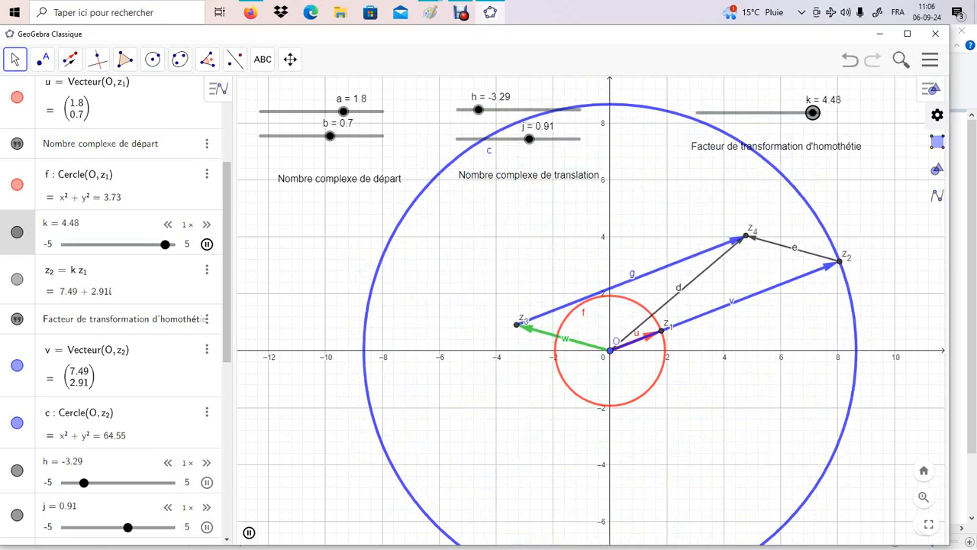
# Switch to the Paint sheet with the formula z'' = kz + w to review it, and return to GeoGebra
pyautogui.moveTo(431, 12)
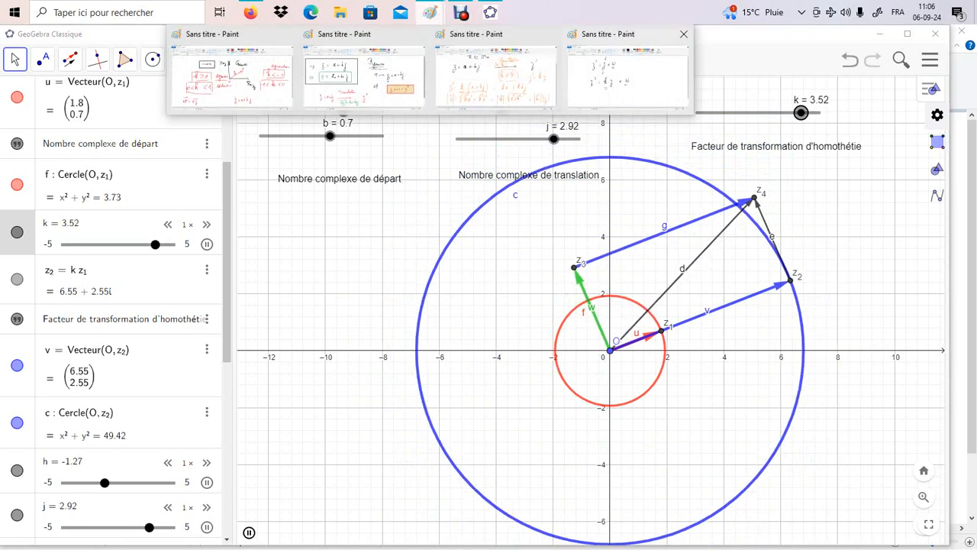
pyautogui.click(628, 73)
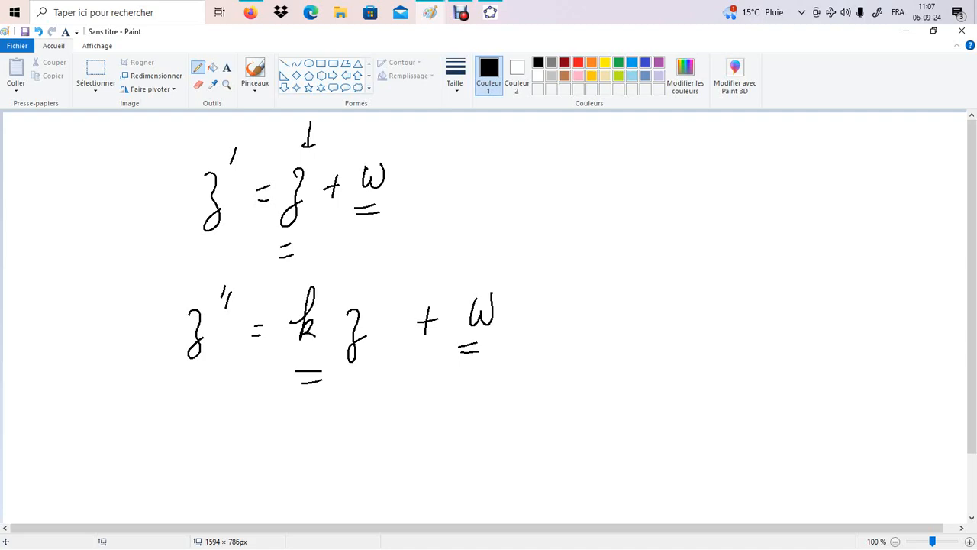
pyautogui.click(490, 12)
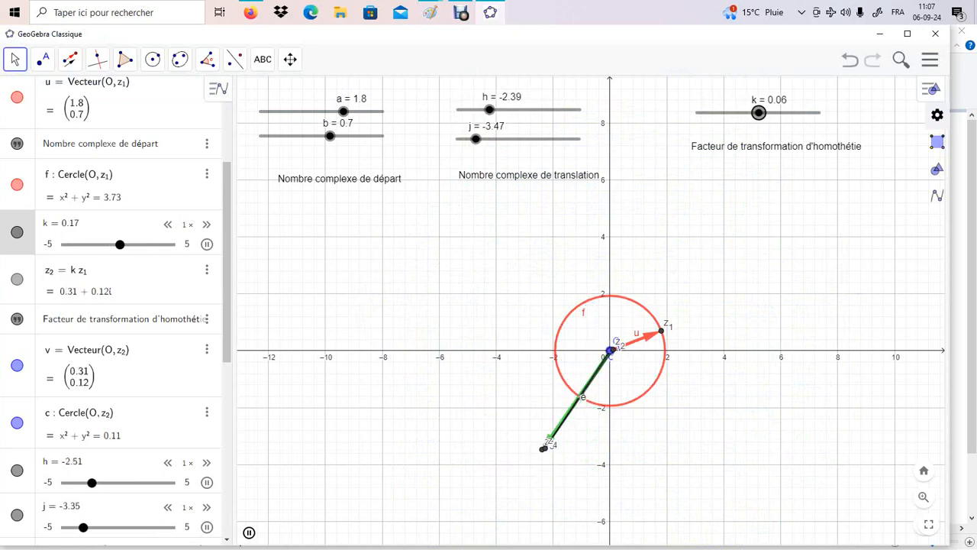
# Pause the translation sliders h and j, and animate the starting complex number's sliders a and b
pyautogui.moveTo(227, 262); pyautogui.dragTo(227, 186)
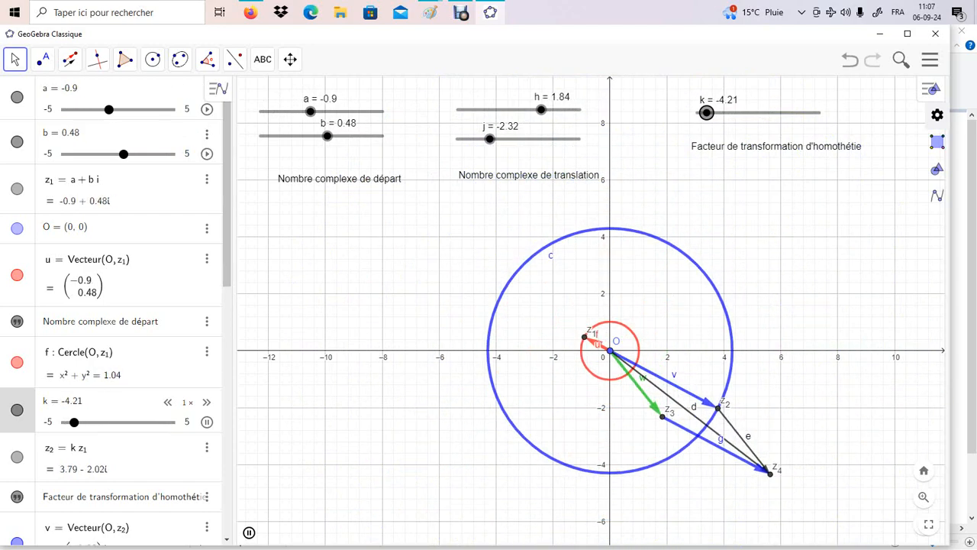
pyautogui.scroll(-5, 111, 305)
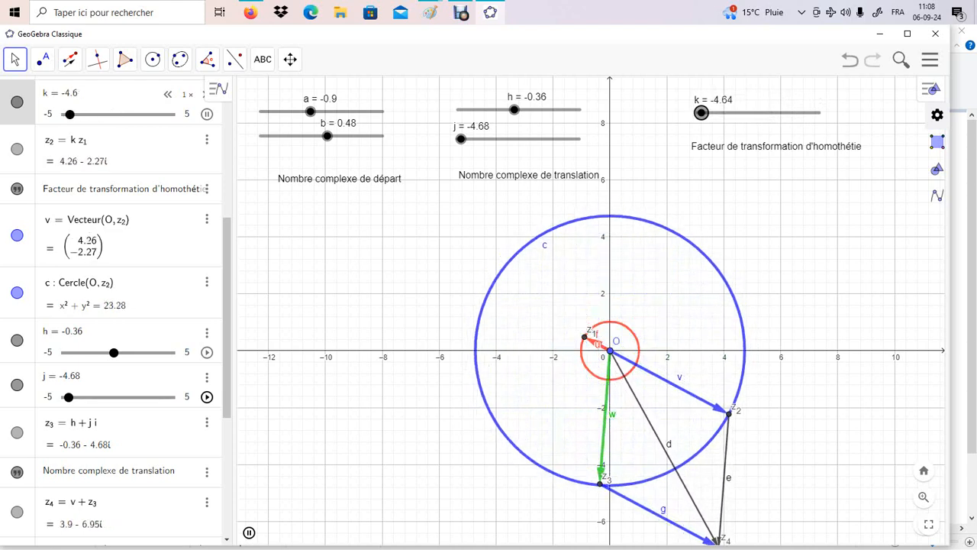
pyautogui.click(206, 282)
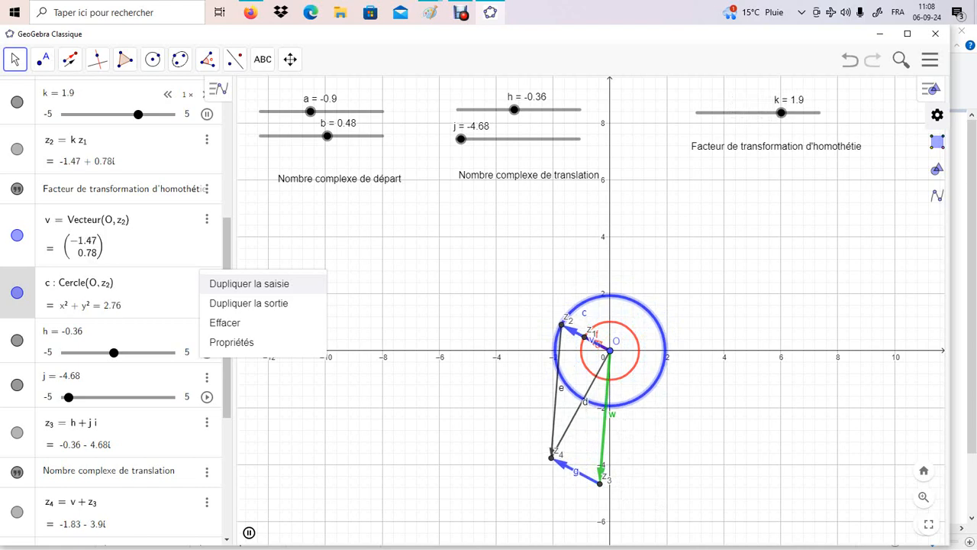
pyautogui.moveTo(227, 382); pyautogui.dragTo(227, 246)
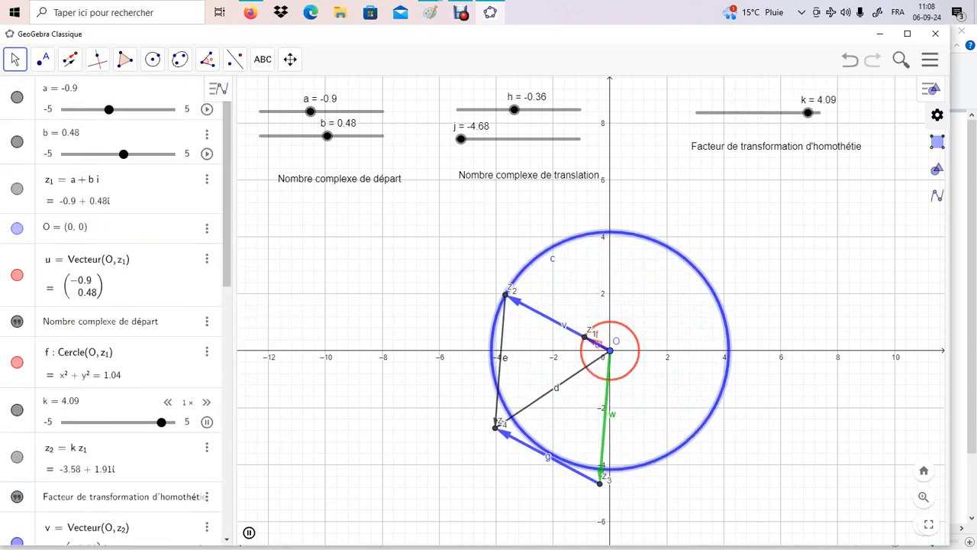
pyautogui.click(206, 109)
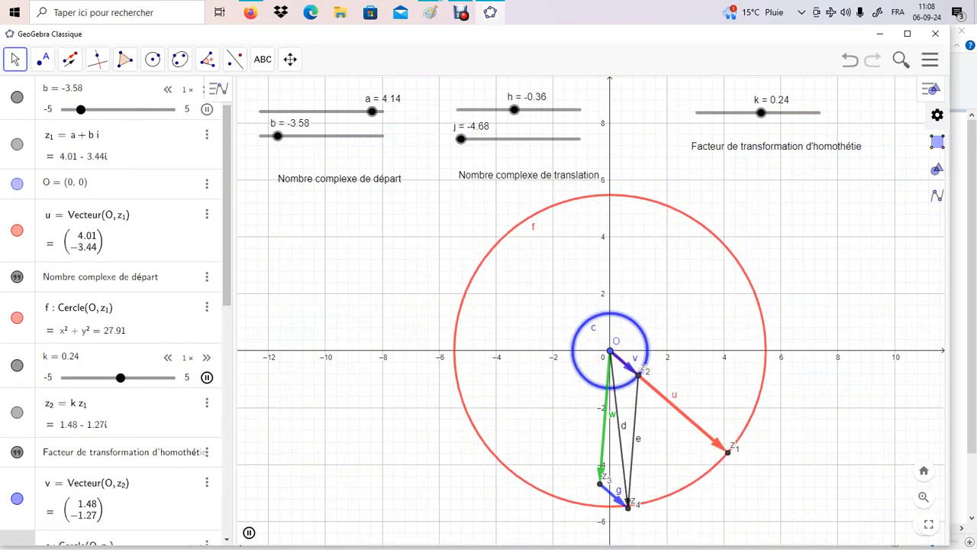
# Pause the animations of k, b and a, and restart those of h and j
pyautogui.click(207, 377)
pyautogui.moveTo(226, 245); pyautogui.dragTo(227, 218)
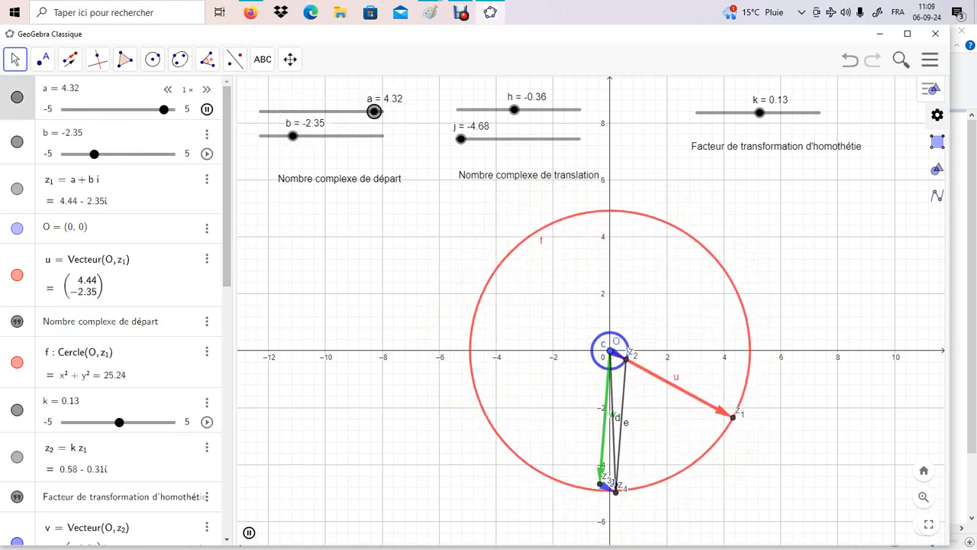
pyautogui.scroll(-5, 115, 306)
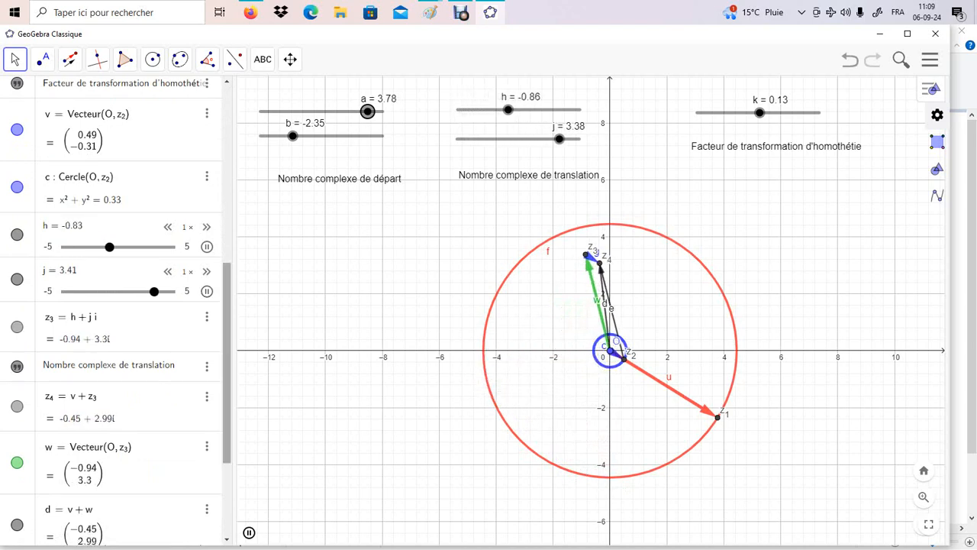
# Restart the animations of b, a and k so that all five sliders run together
pyautogui.moveTo(226, 363); pyautogui.dragTo(227, 181)
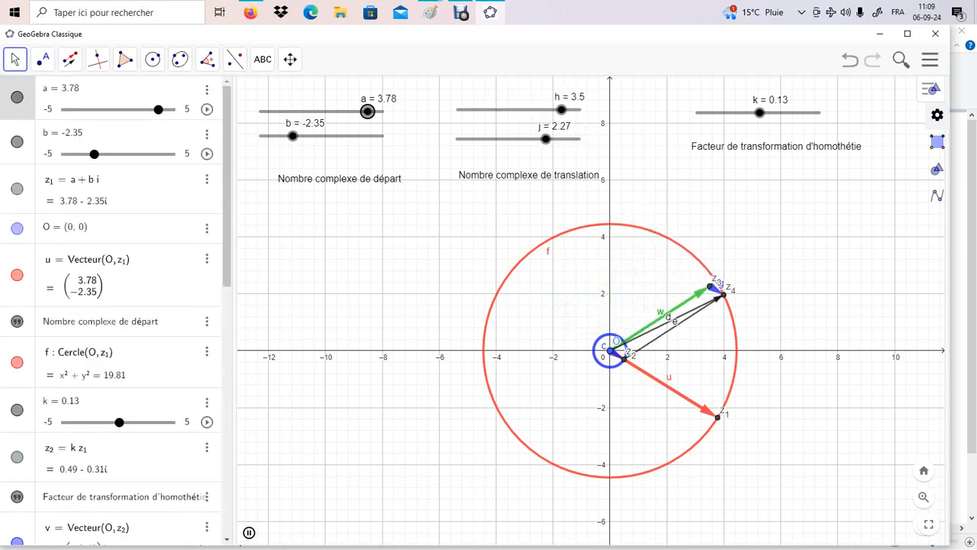
pyautogui.click(207, 155)
pyautogui.click(207, 110)
pyautogui.moveTo(227, 145); pyautogui.dragTo(227, 241)
pyautogui.click(207, 196)
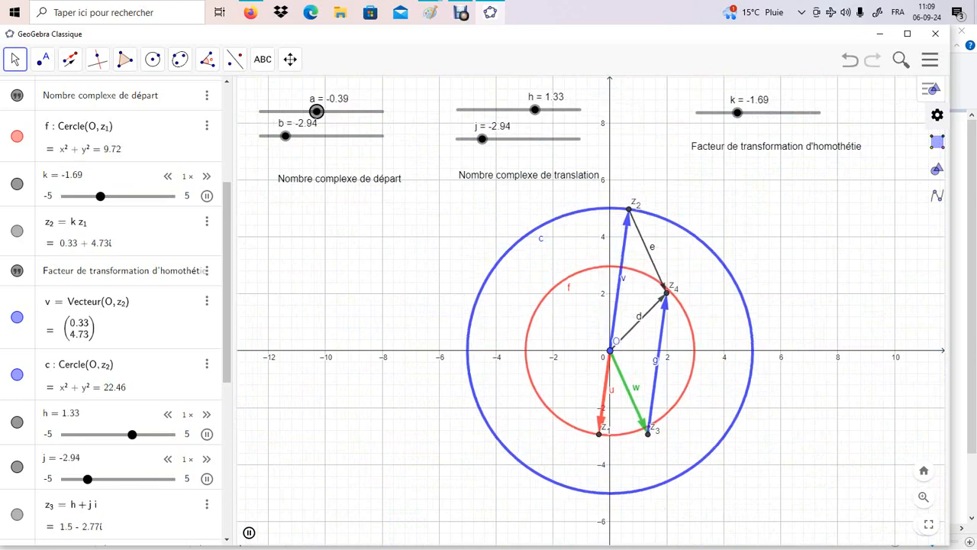
pyautogui.click(235, 59)
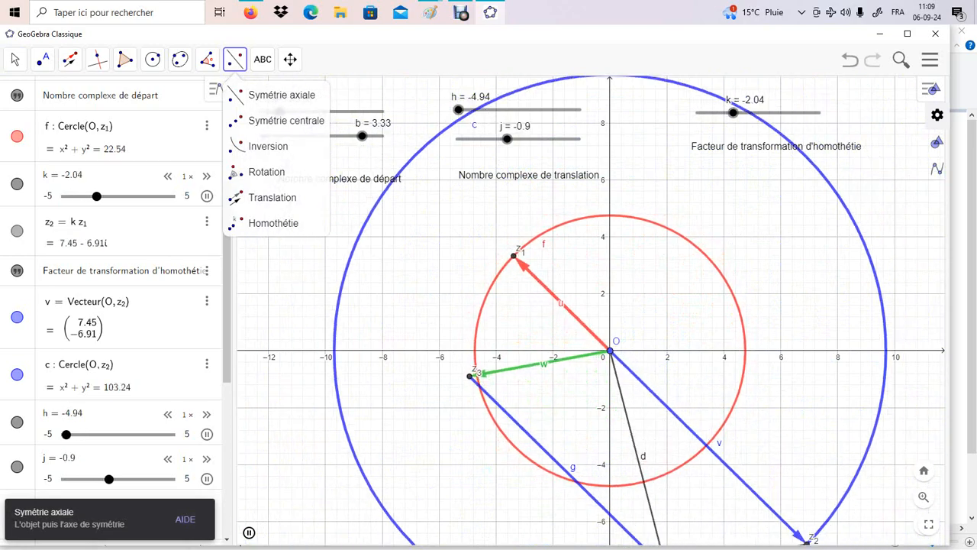
pyautogui.moveTo(290, 59)
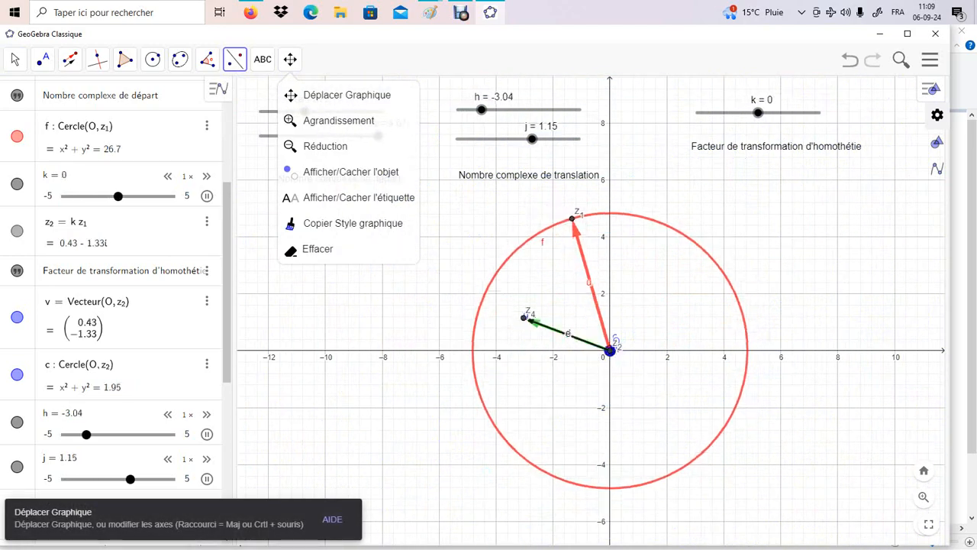
# Switch to the Paint sheet, frame the formula z'' = kz + w with a black rounded rectangle and fill it gold
pyautogui.moveTo(431, 13)
pyautogui.click(627, 72)
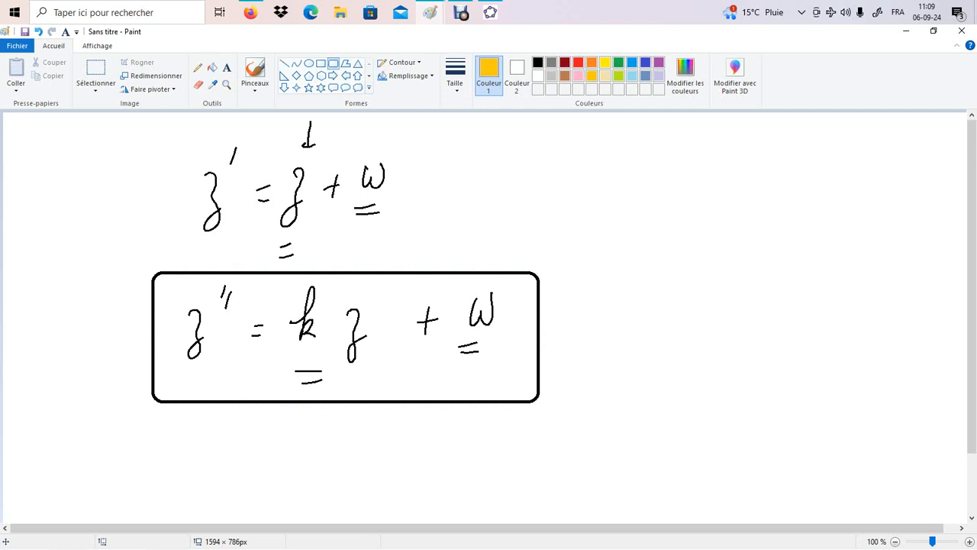
pyautogui.click(505, 338)
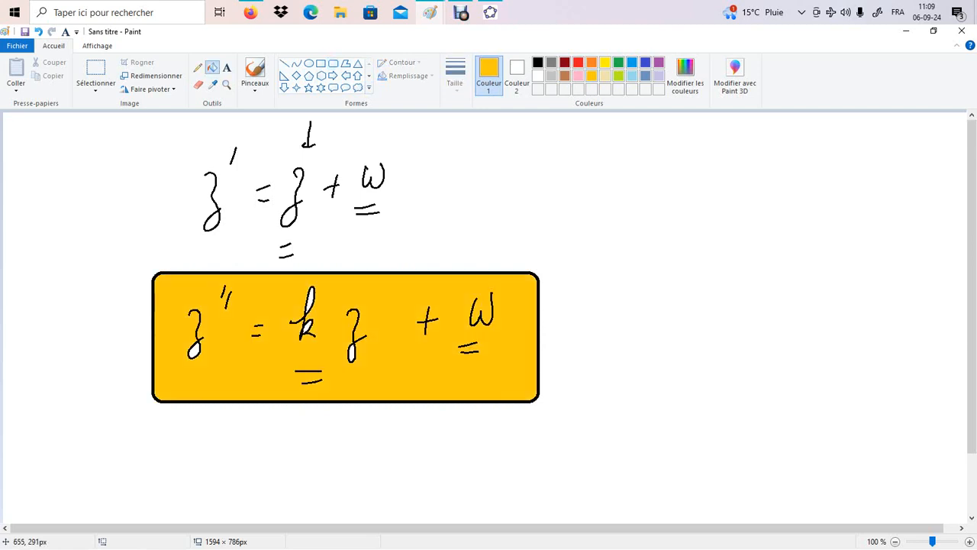